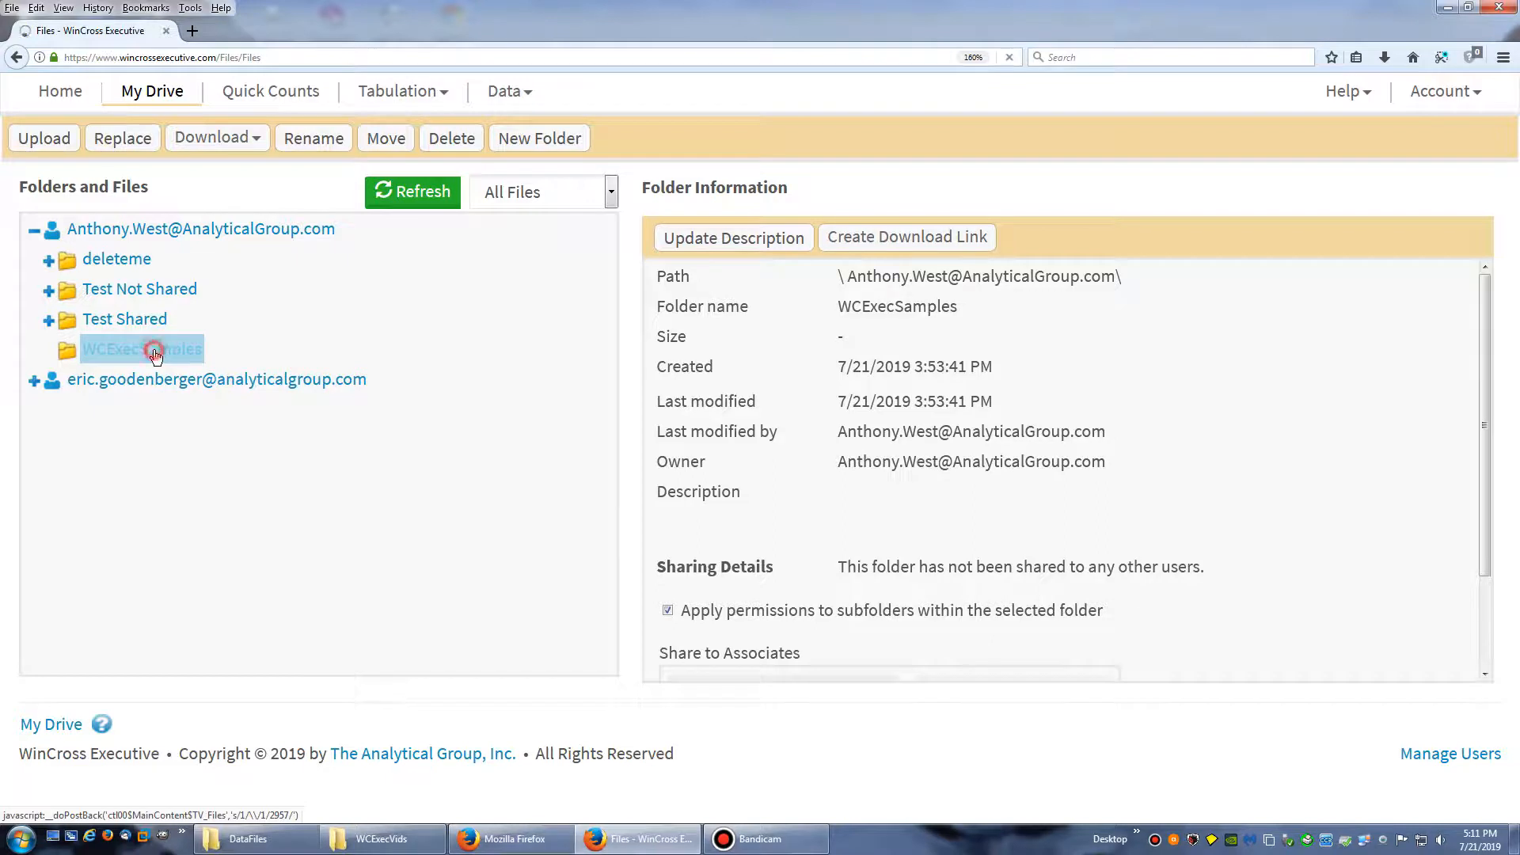
# Upload Sample1.sav from the local DataFiles folder to the WCExecSamples folder
pyautogui.click(45, 139)
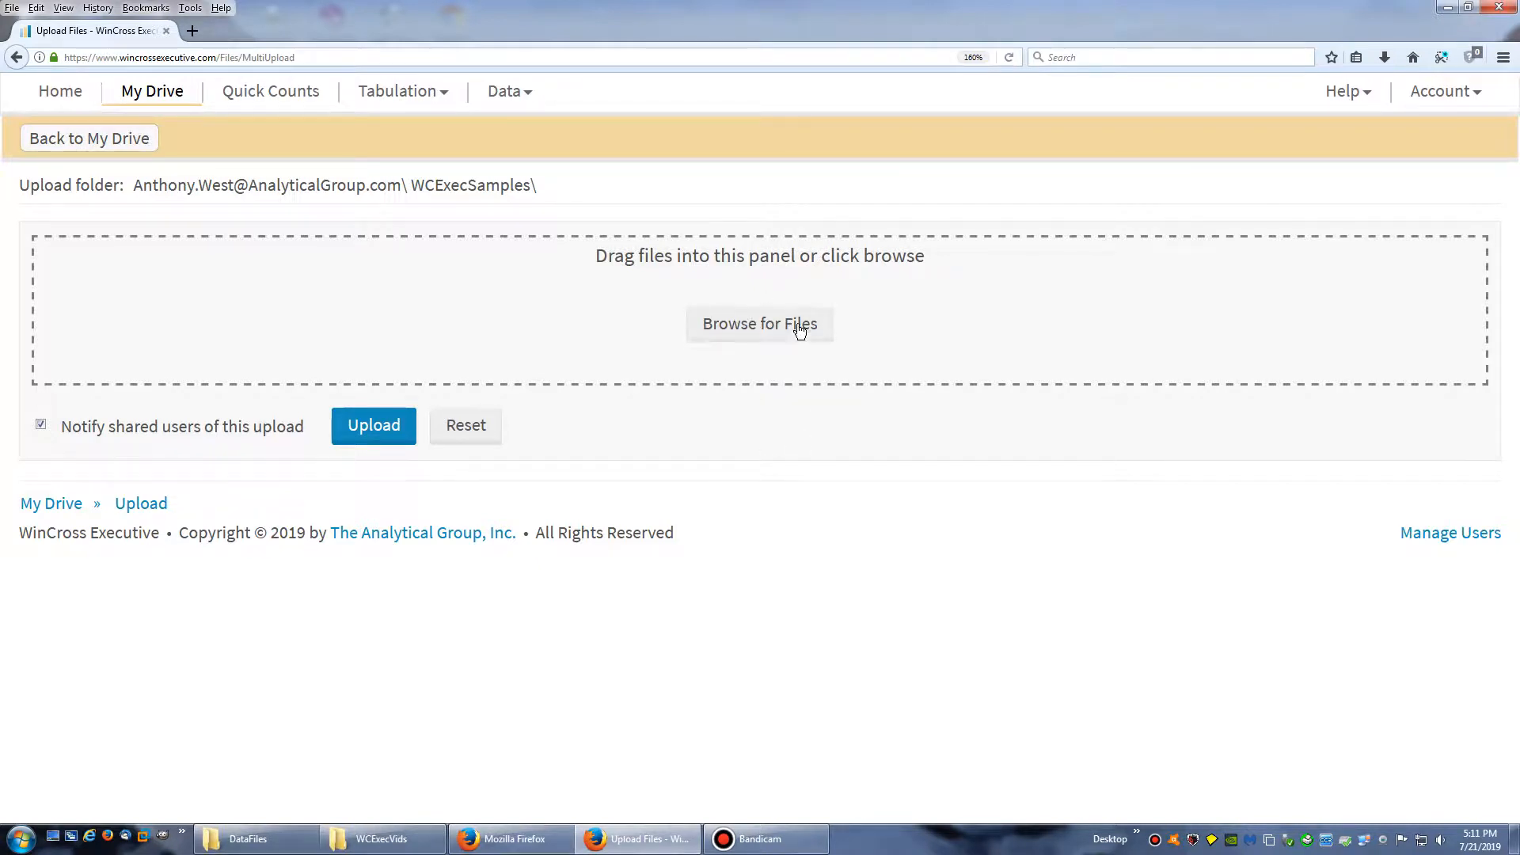
pyautogui.click(242, 838)
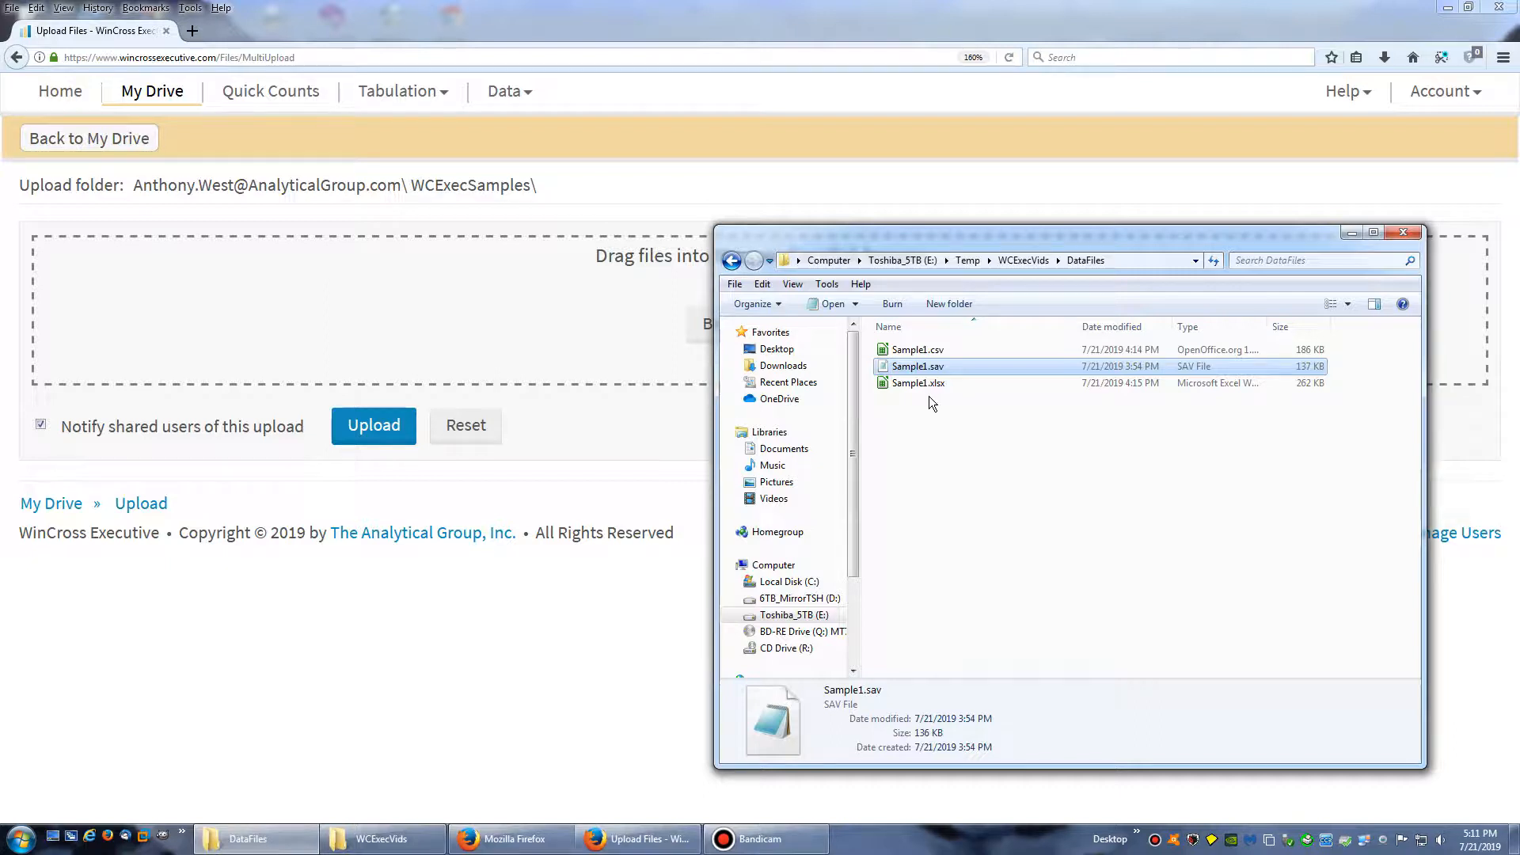
pyautogui.moveTo(937, 366); pyautogui.dragTo(314, 339)
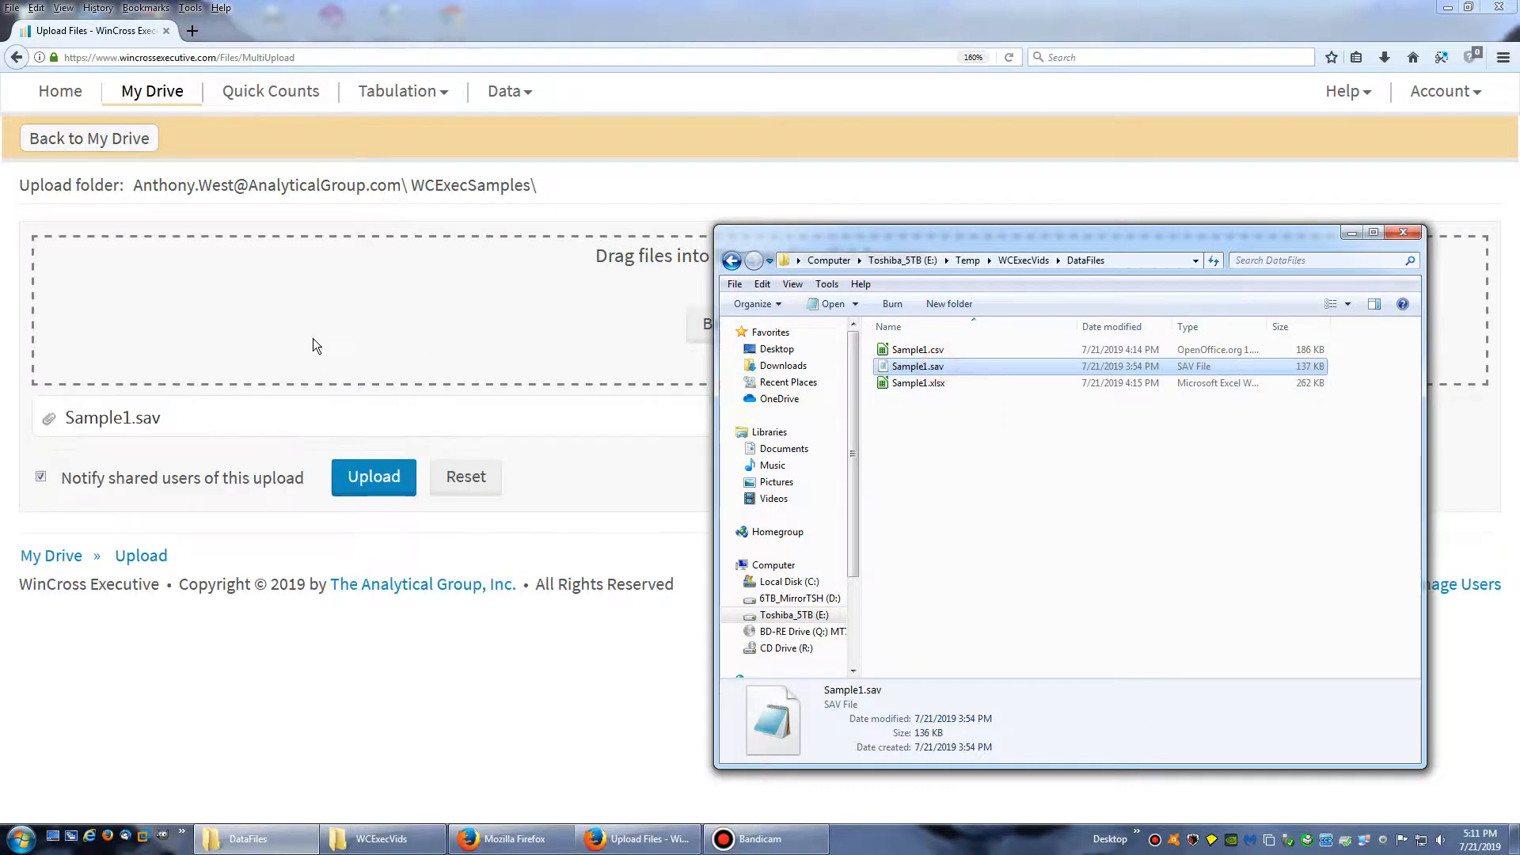
pyautogui.click(358, 482)
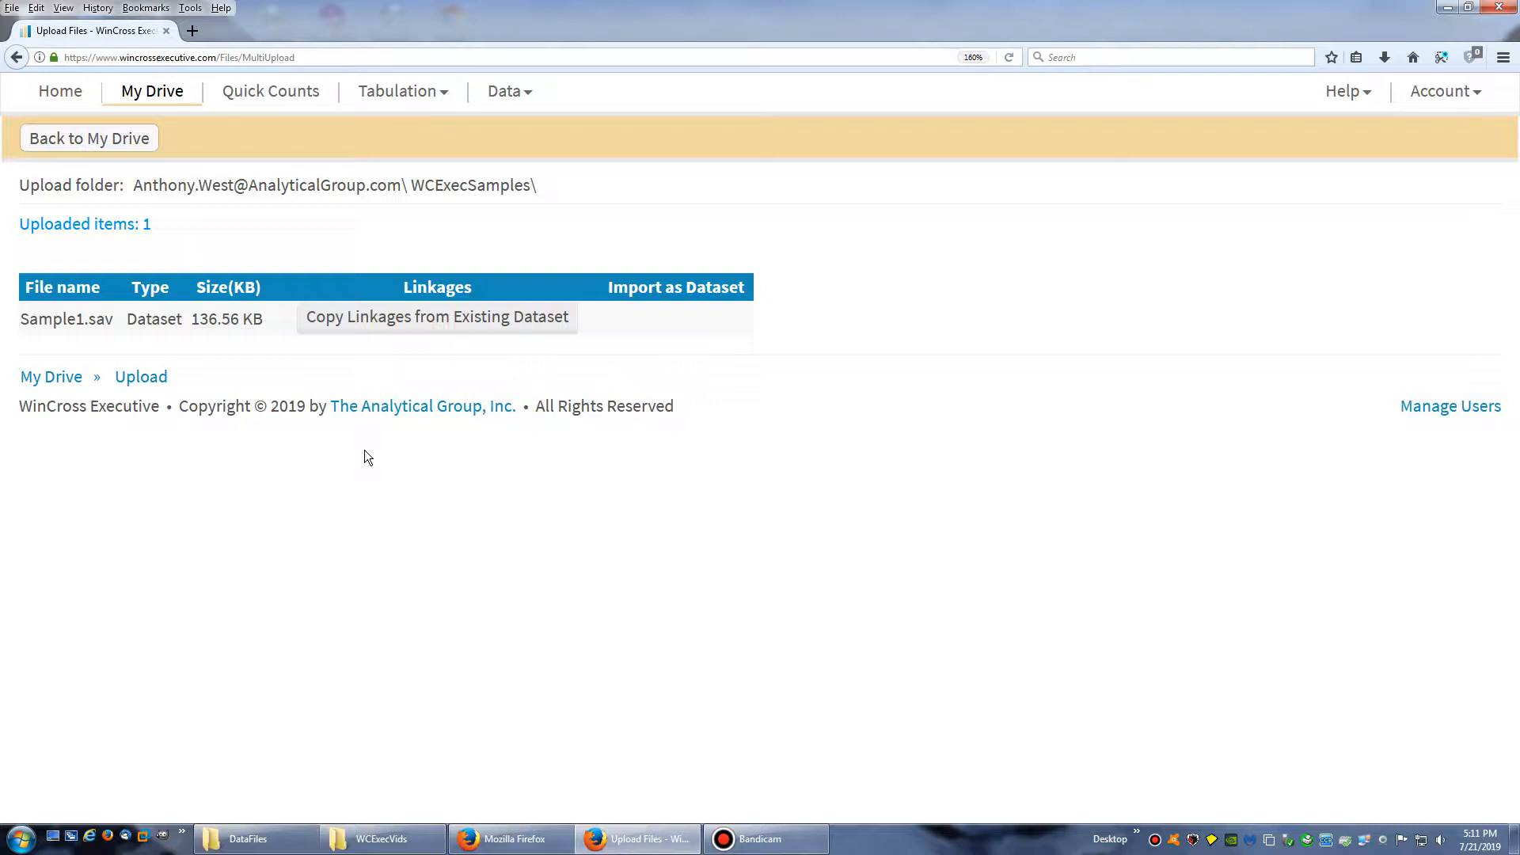
# Return to My Drive and check the dataset details and file status of the uploaded Sample1.sav
pyautogui.click(78, 142)
pyautogui.click(133, 386)
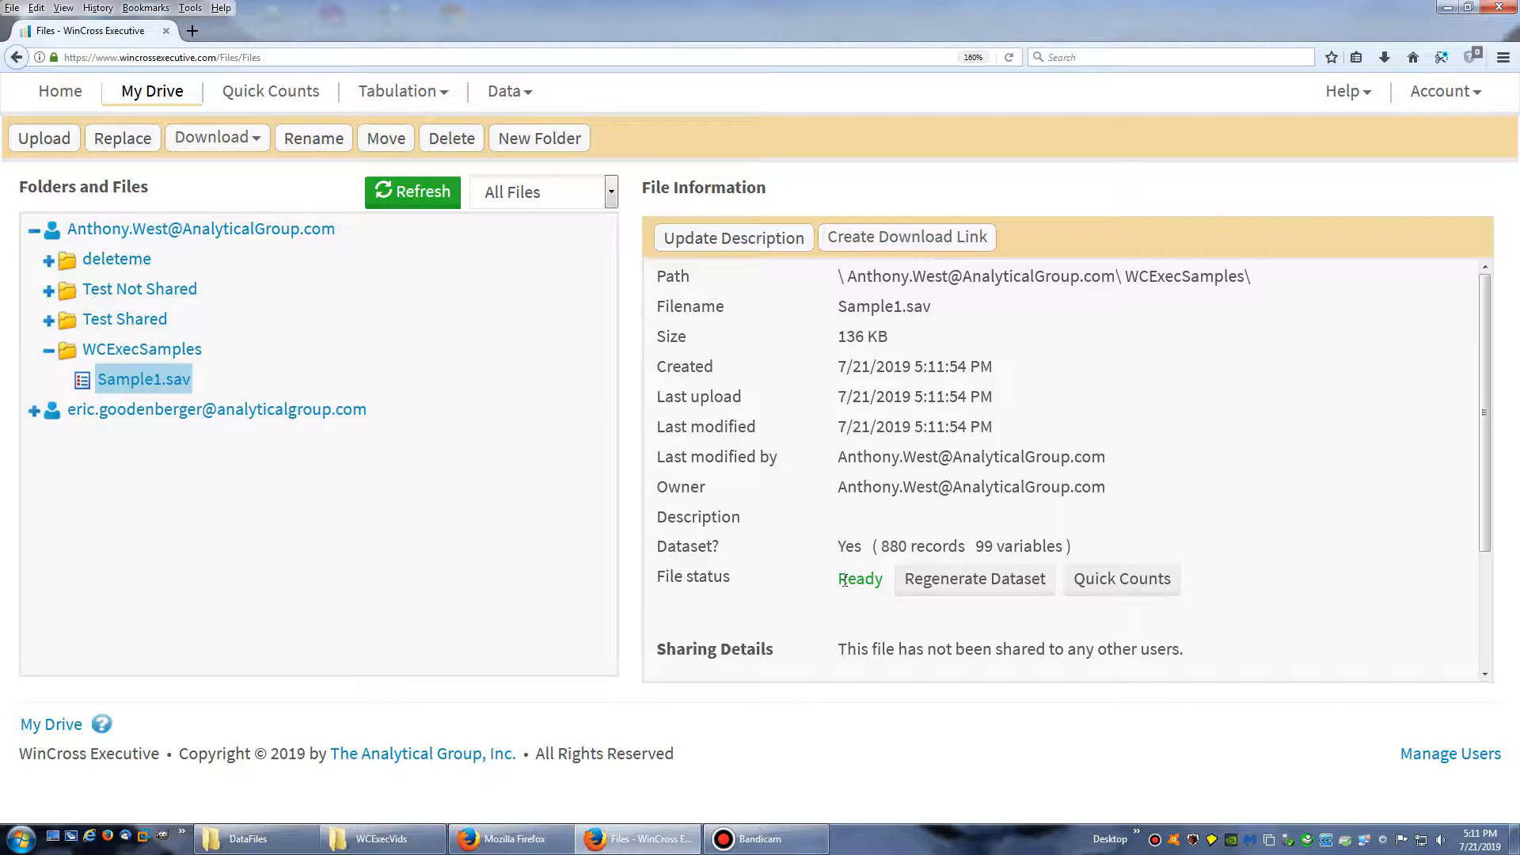
pyautogui.moveTo(863, 546); pyautogui.dragTo(1020, 538)
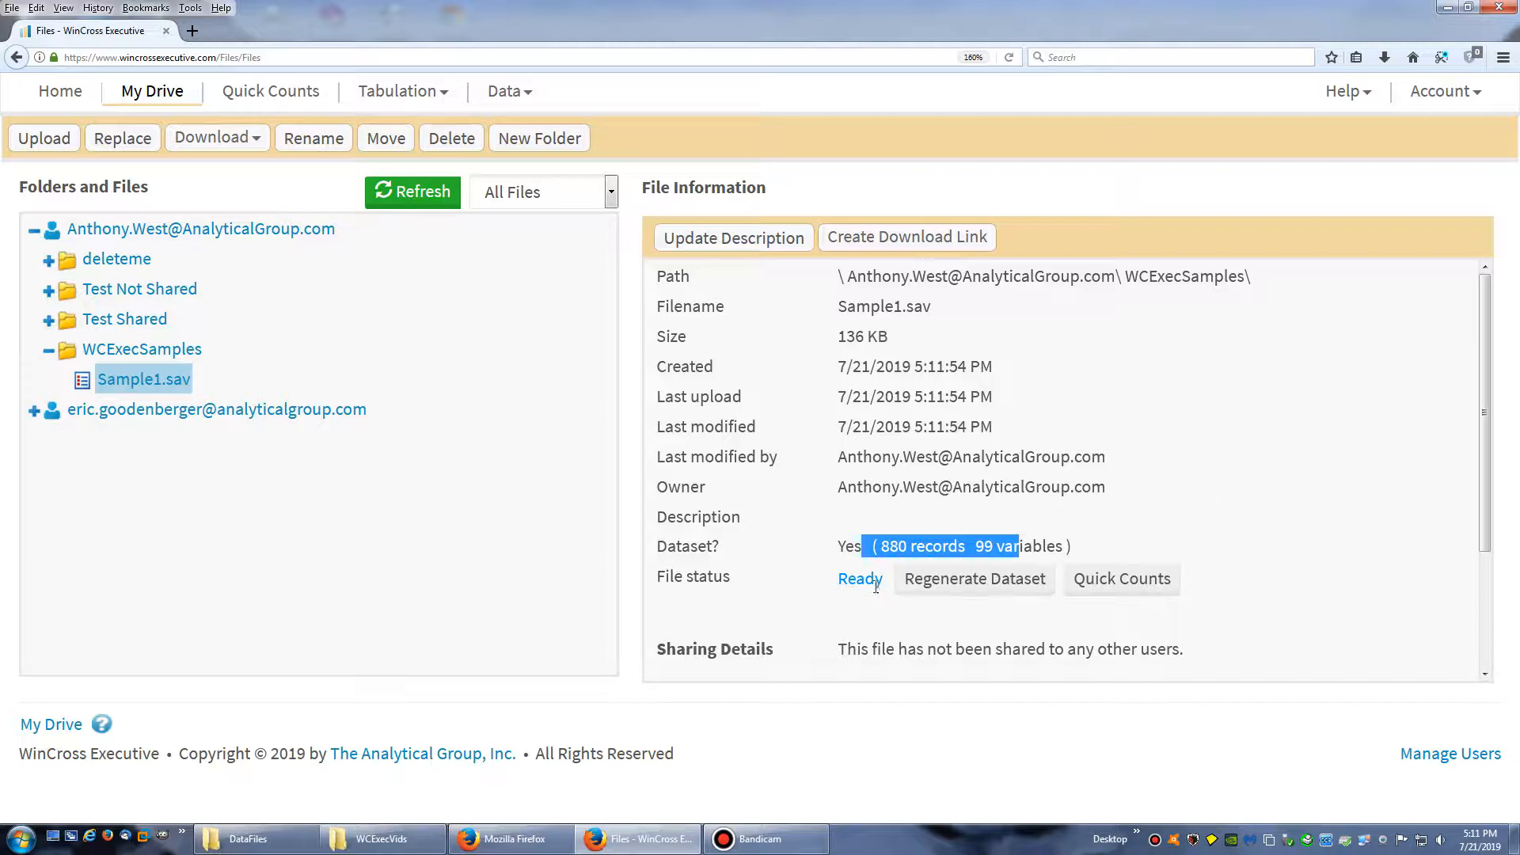
pyautogui.moveTo(857, 579); pyautogui.dragTo(885, 578)
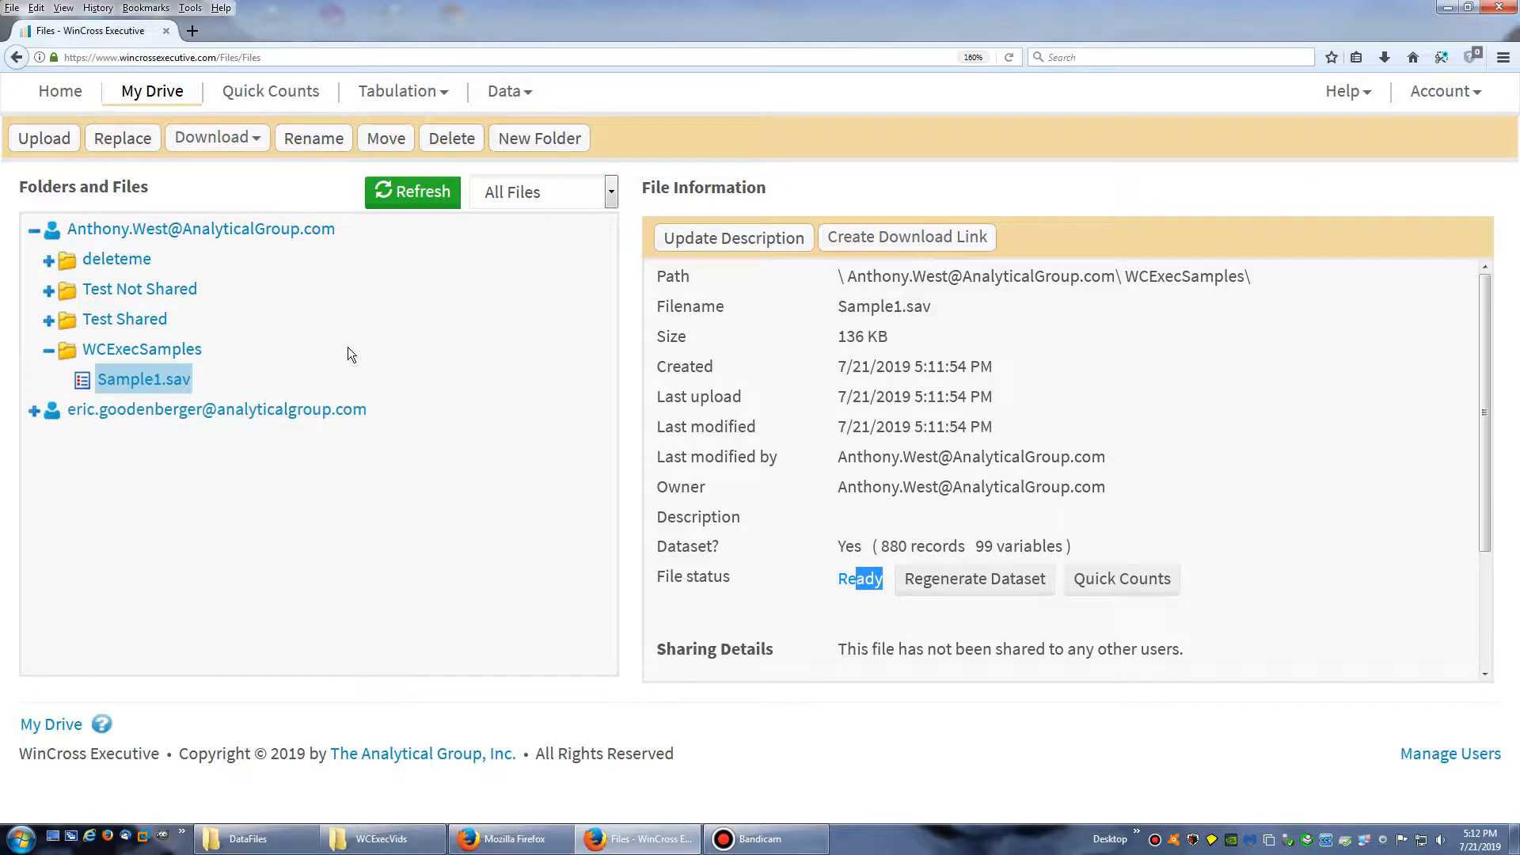
# Open the variables list for the Sample1.sav dataset in the WCExecSamples folder
pyautogui.click(507, 90)
pyautogui.click(509, 158)
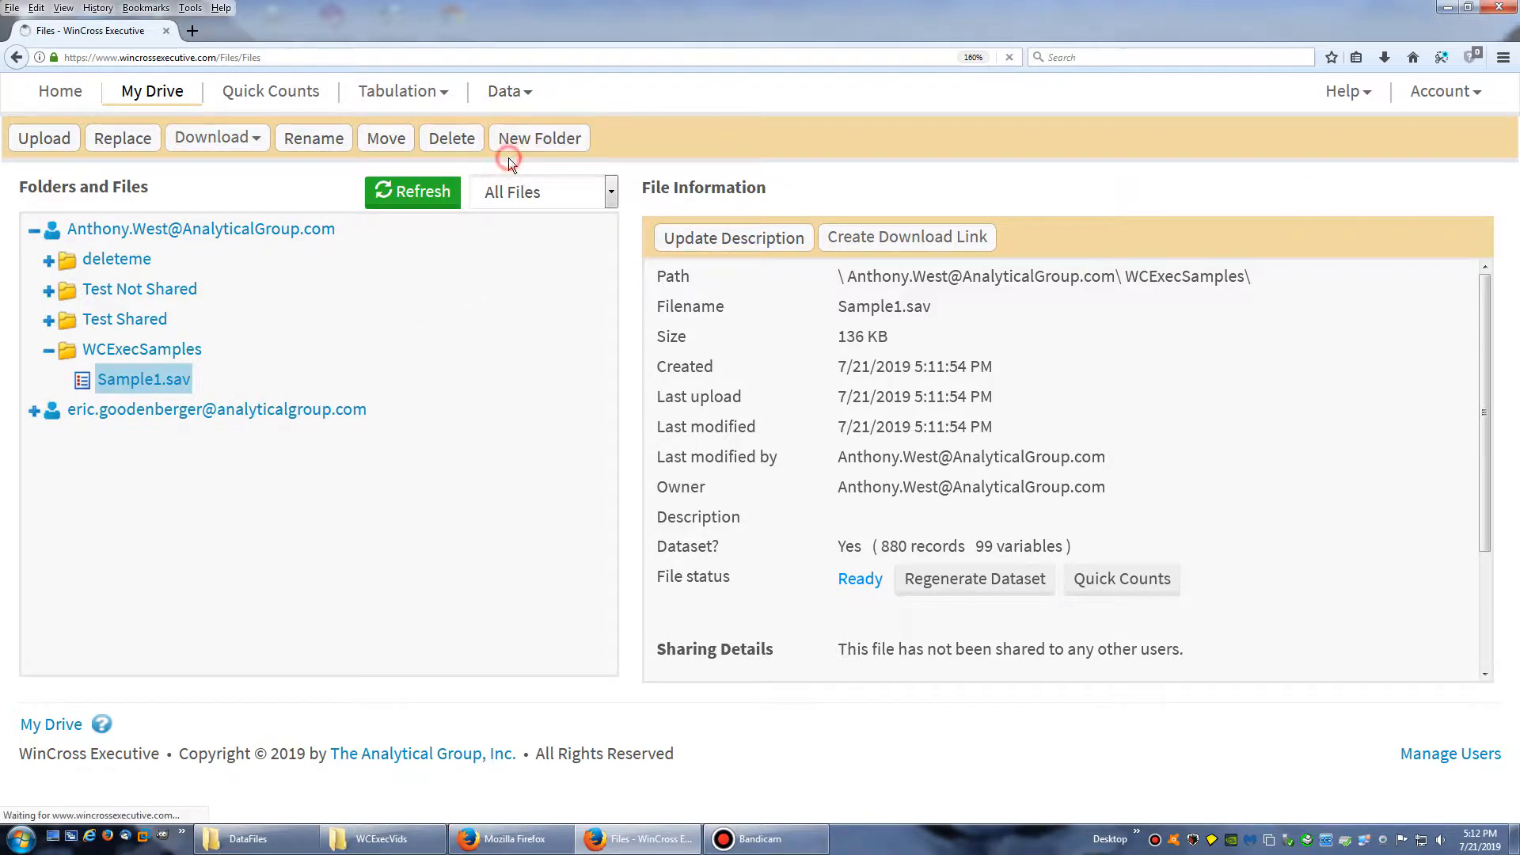
pyautogui.click(238, 188)
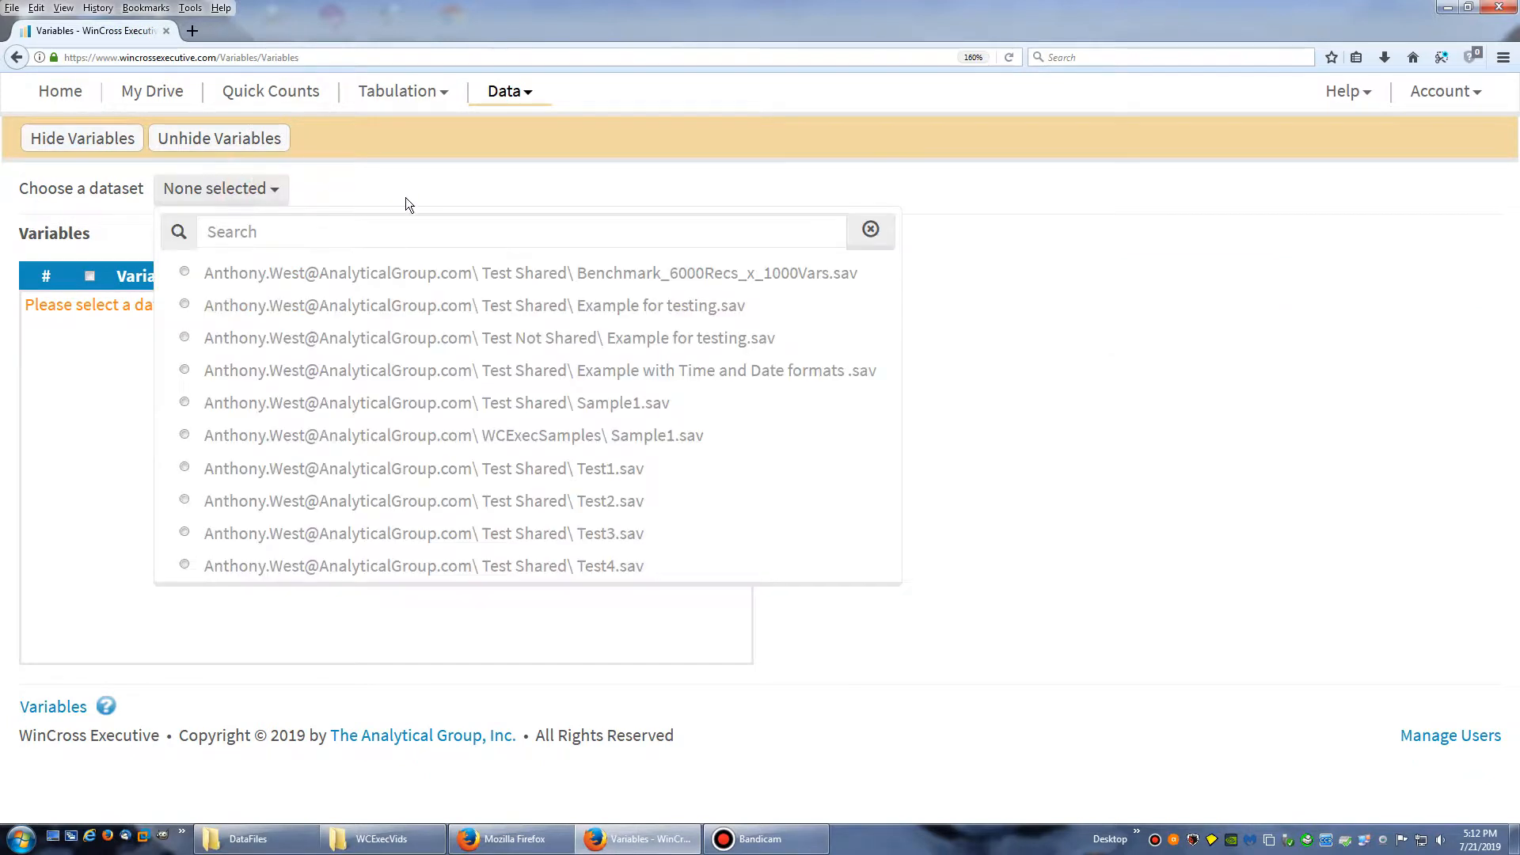
pyautogui.click(442, 435)
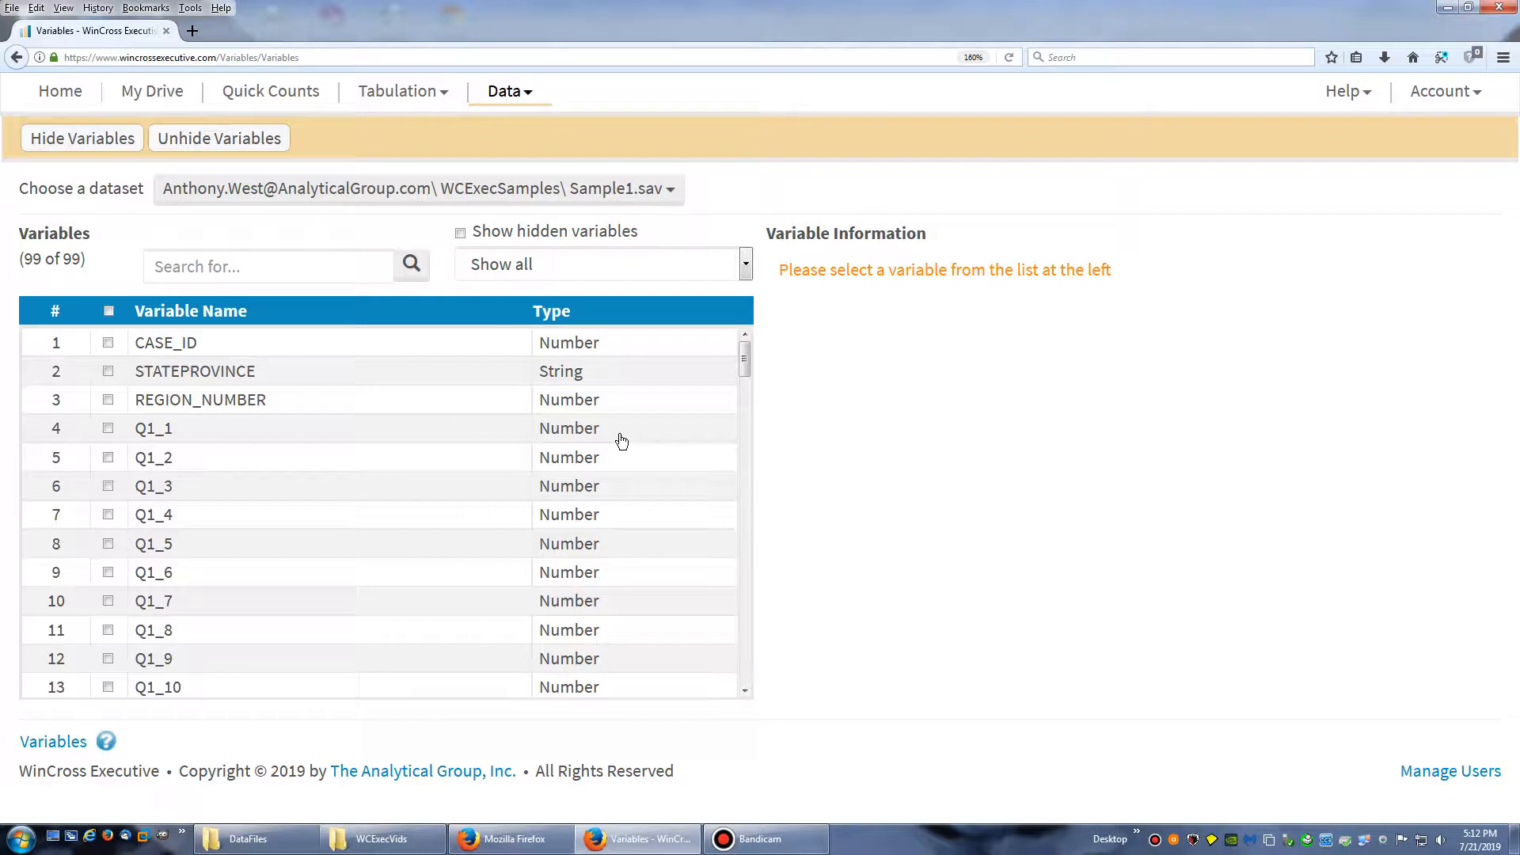
# Review the label, format, code values and frequencies of variable Q1_1
pyautogui.click(198, 434)
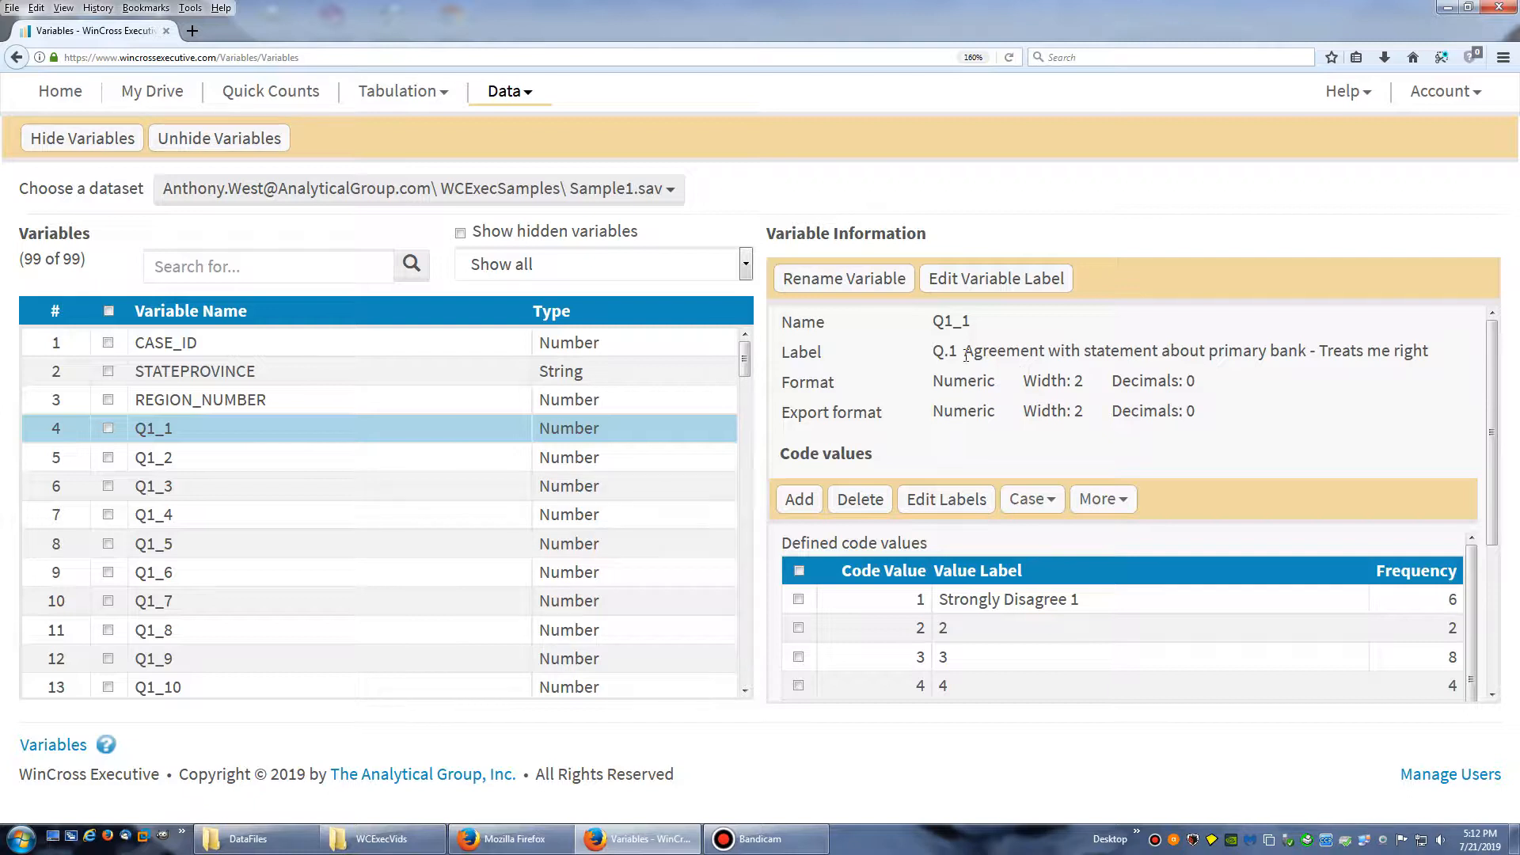
pyautogui.moveTo(950, 351); pyautogui.dragTo(1164, 355)
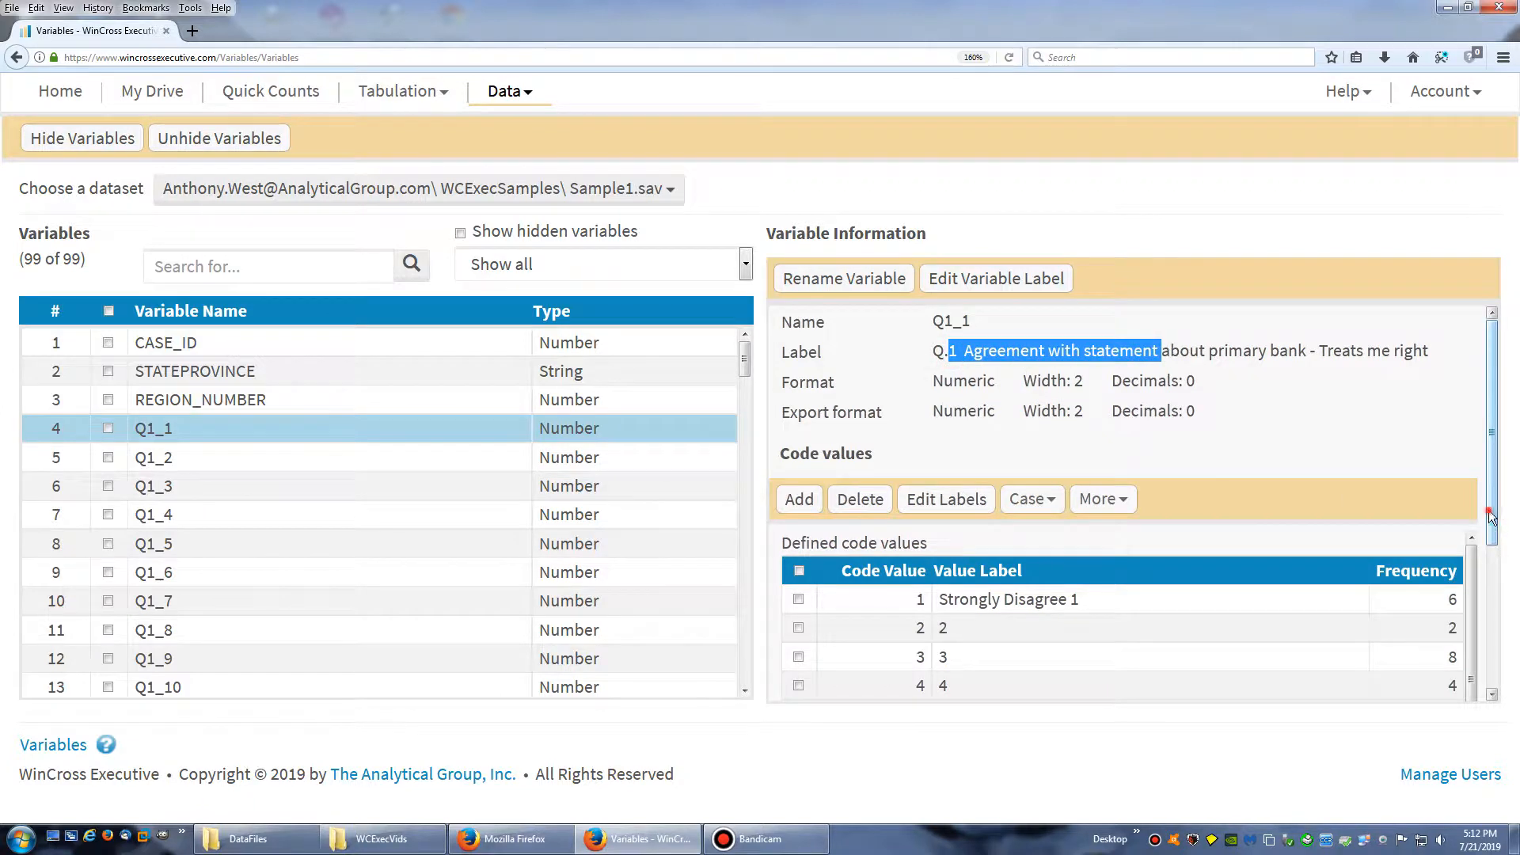
pyautogui.moveTo(1492, 516); pyautogui.dragTo(1492, 663)
pyautogui.moveTo(961, 397); pyautogui.dragTo(1000, 402)
pyautogui.moveTo(988, 653); pyautogui.dragTo(1112, 631)
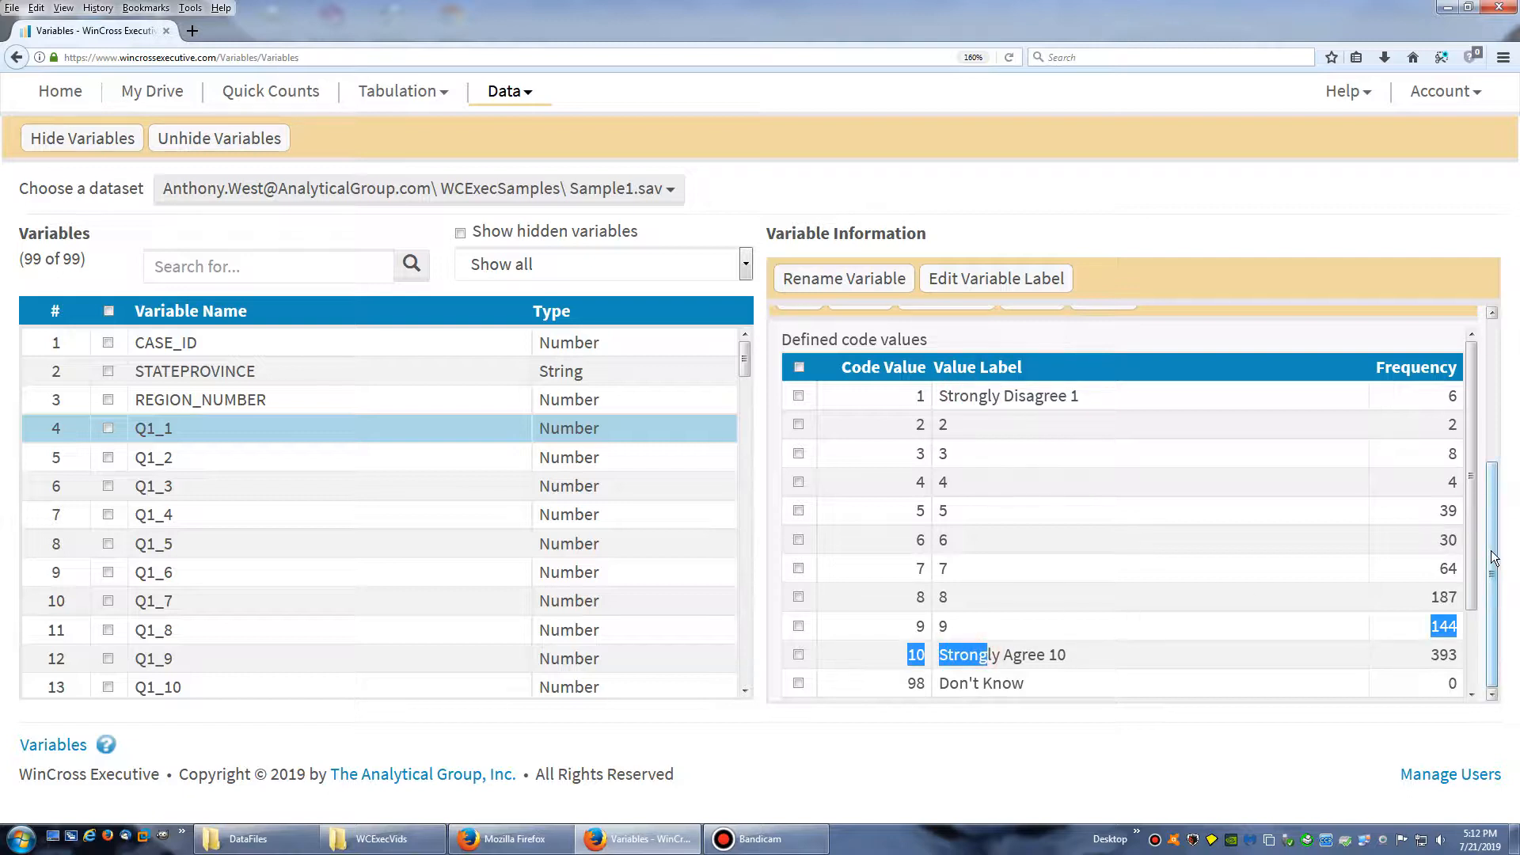
pyautogui.moveTo(1495, 559); pyautogui.dragTo(1497, 408)
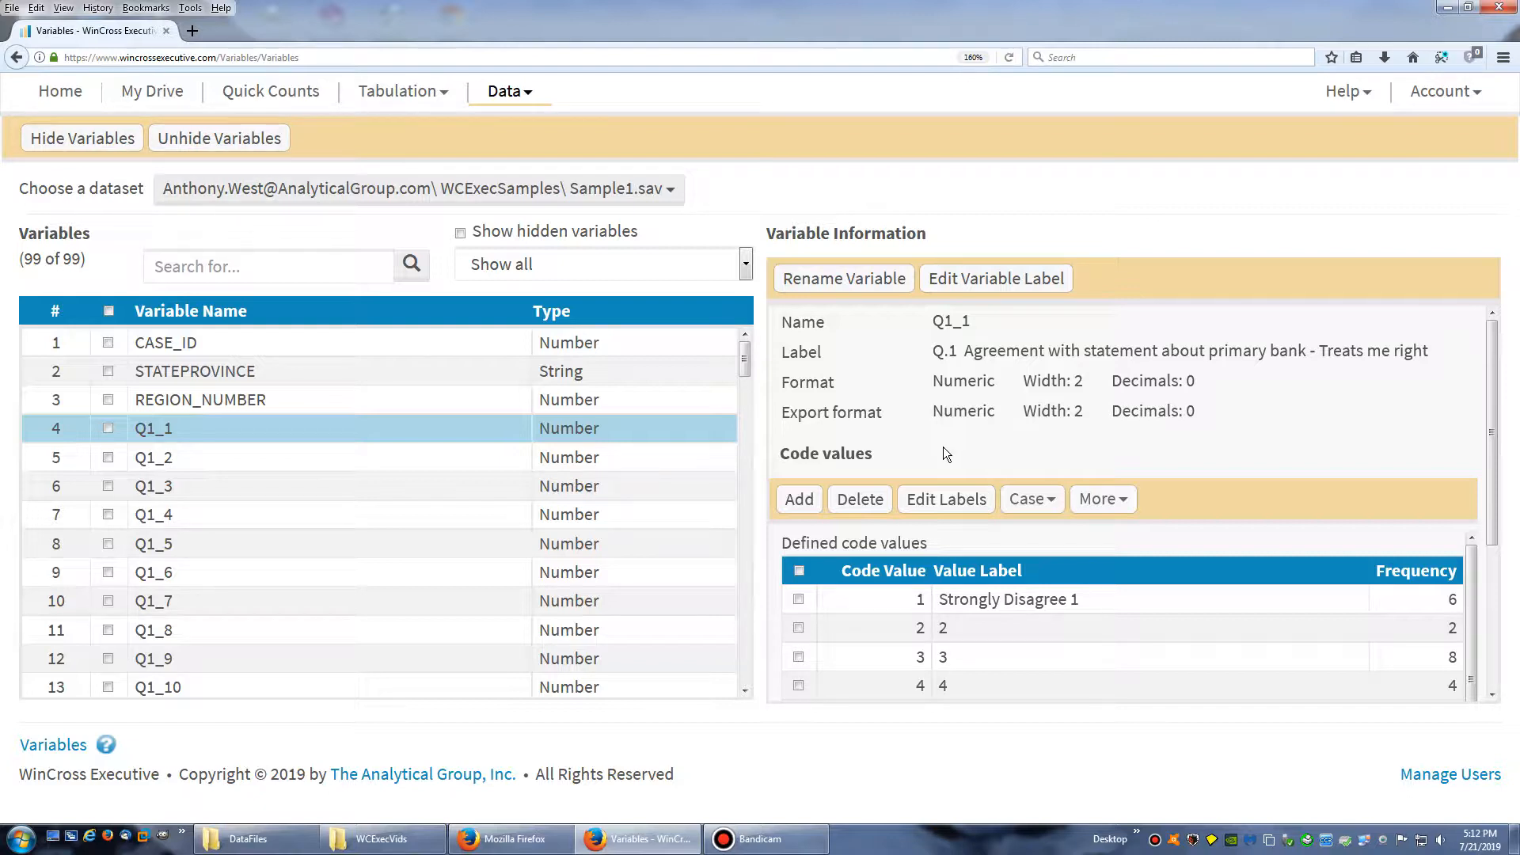
# Open the datasets list and review the dataset information for Sample1.sav in WCExecSamples
pyautogui.click(505, 92)
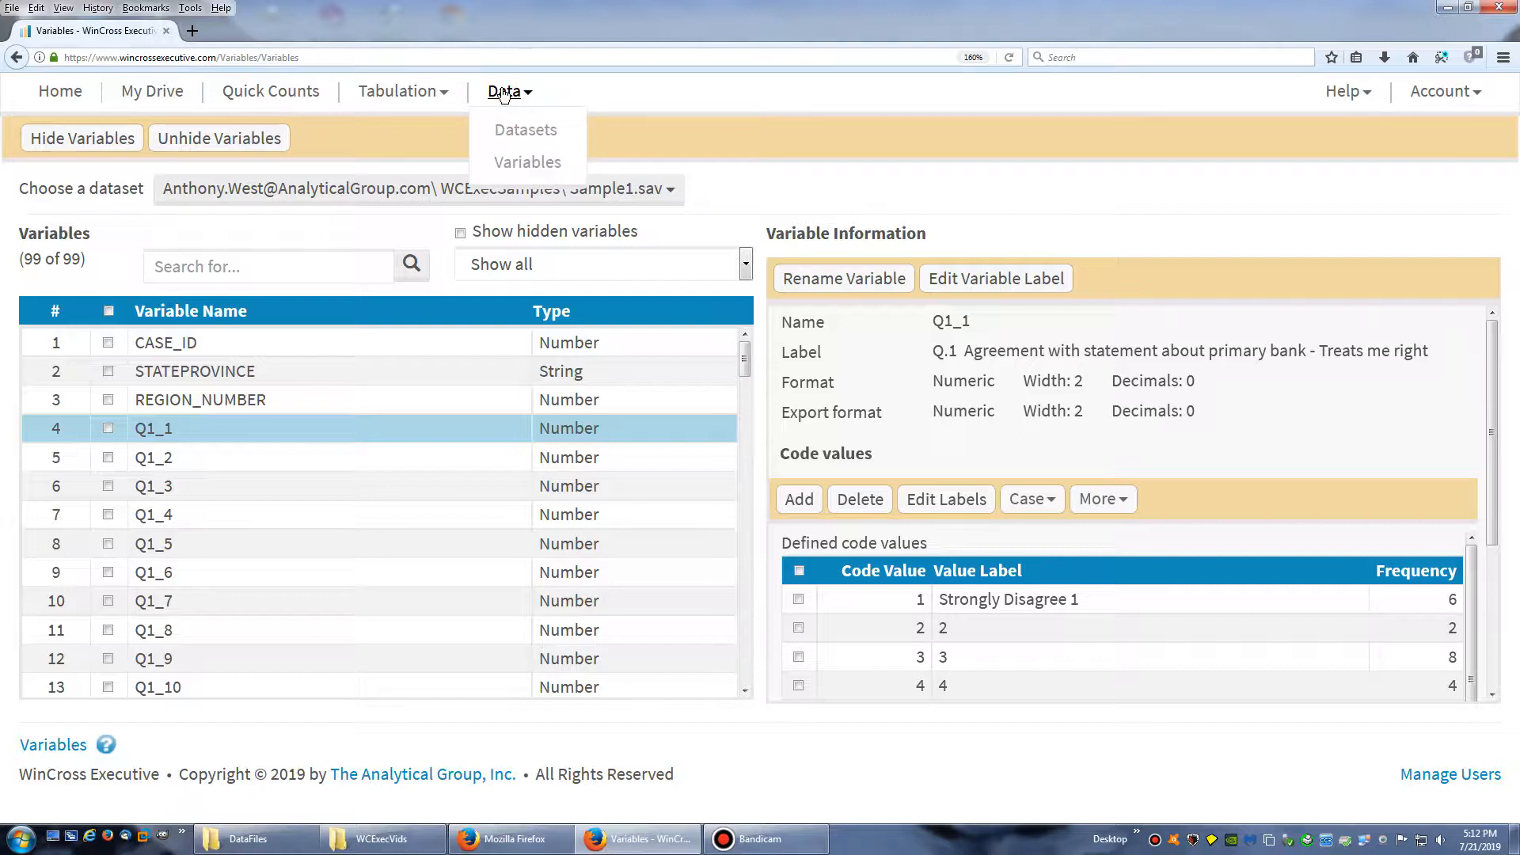
pyautogui.click(525, 135)
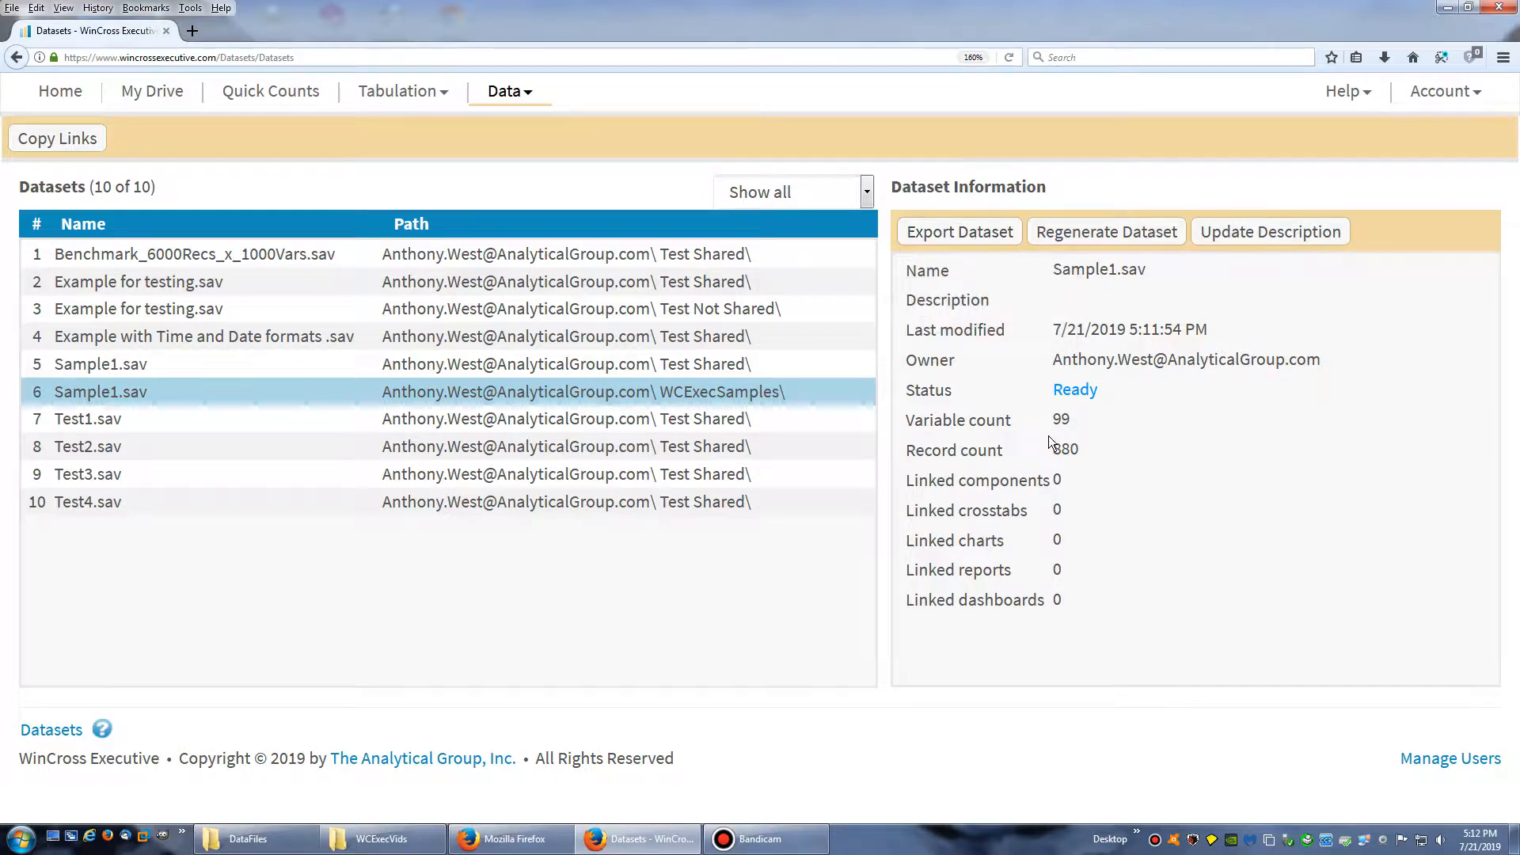
# Upload Sample1.csv from the local DataFiles folder to the WCExecSamples folder in My Drive
pyautogui.click(145, 89)
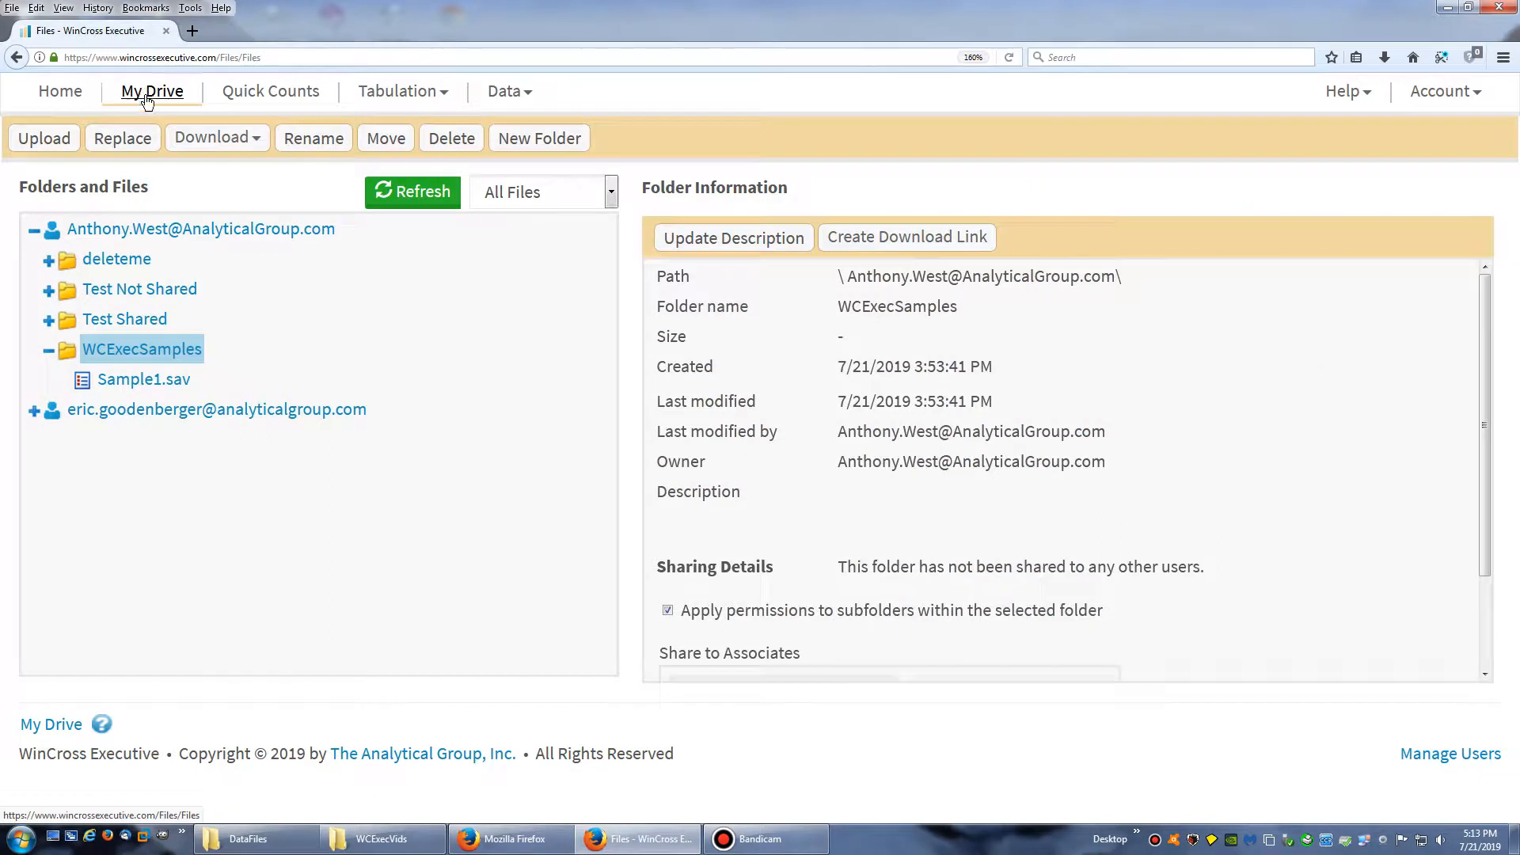
pyautogui.click(126, 349)
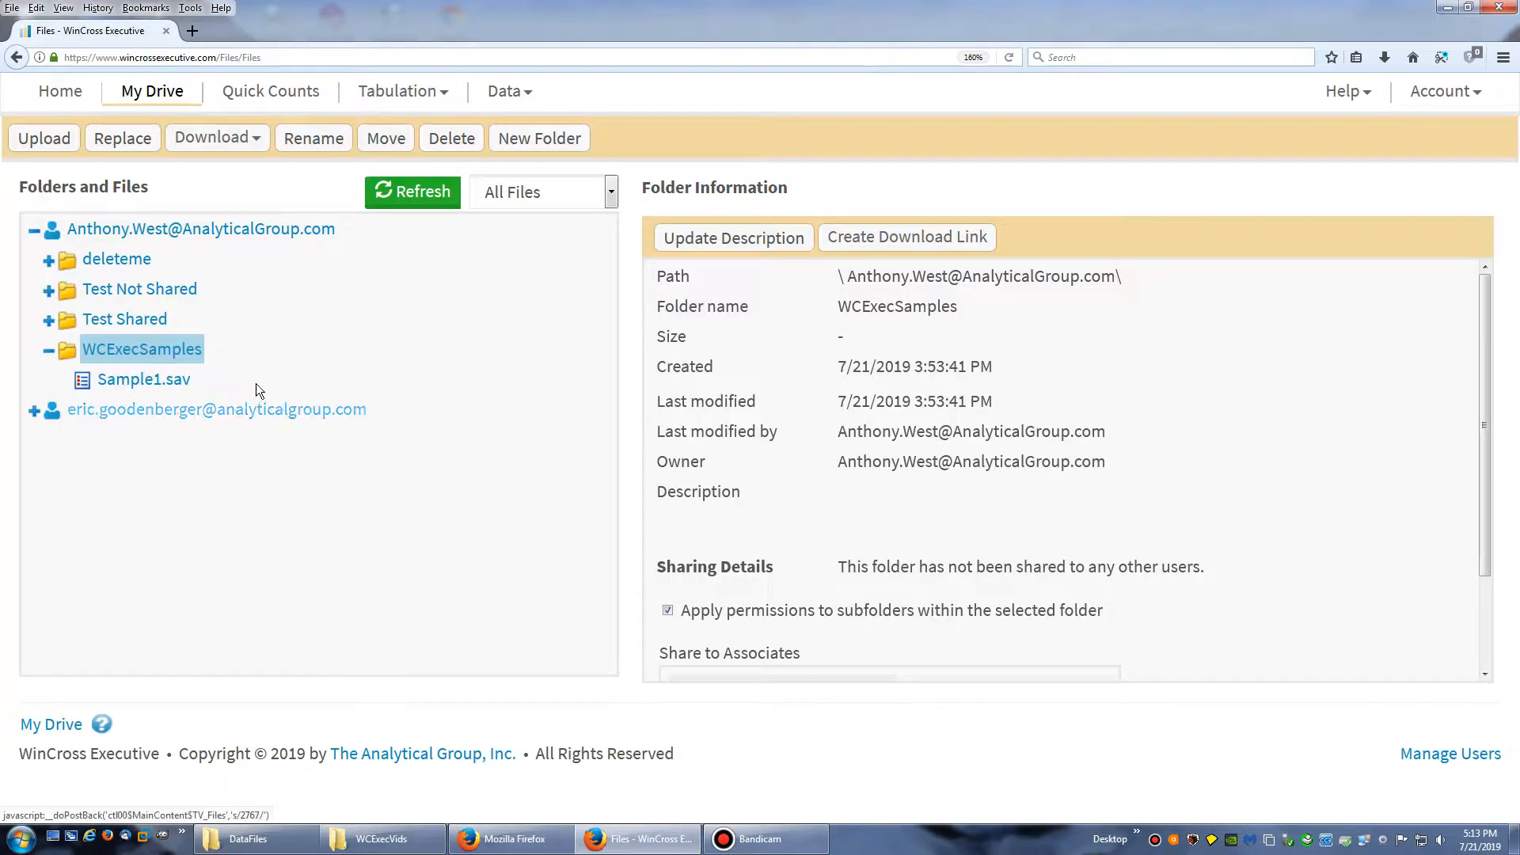
pyautogui.click(45, 138)
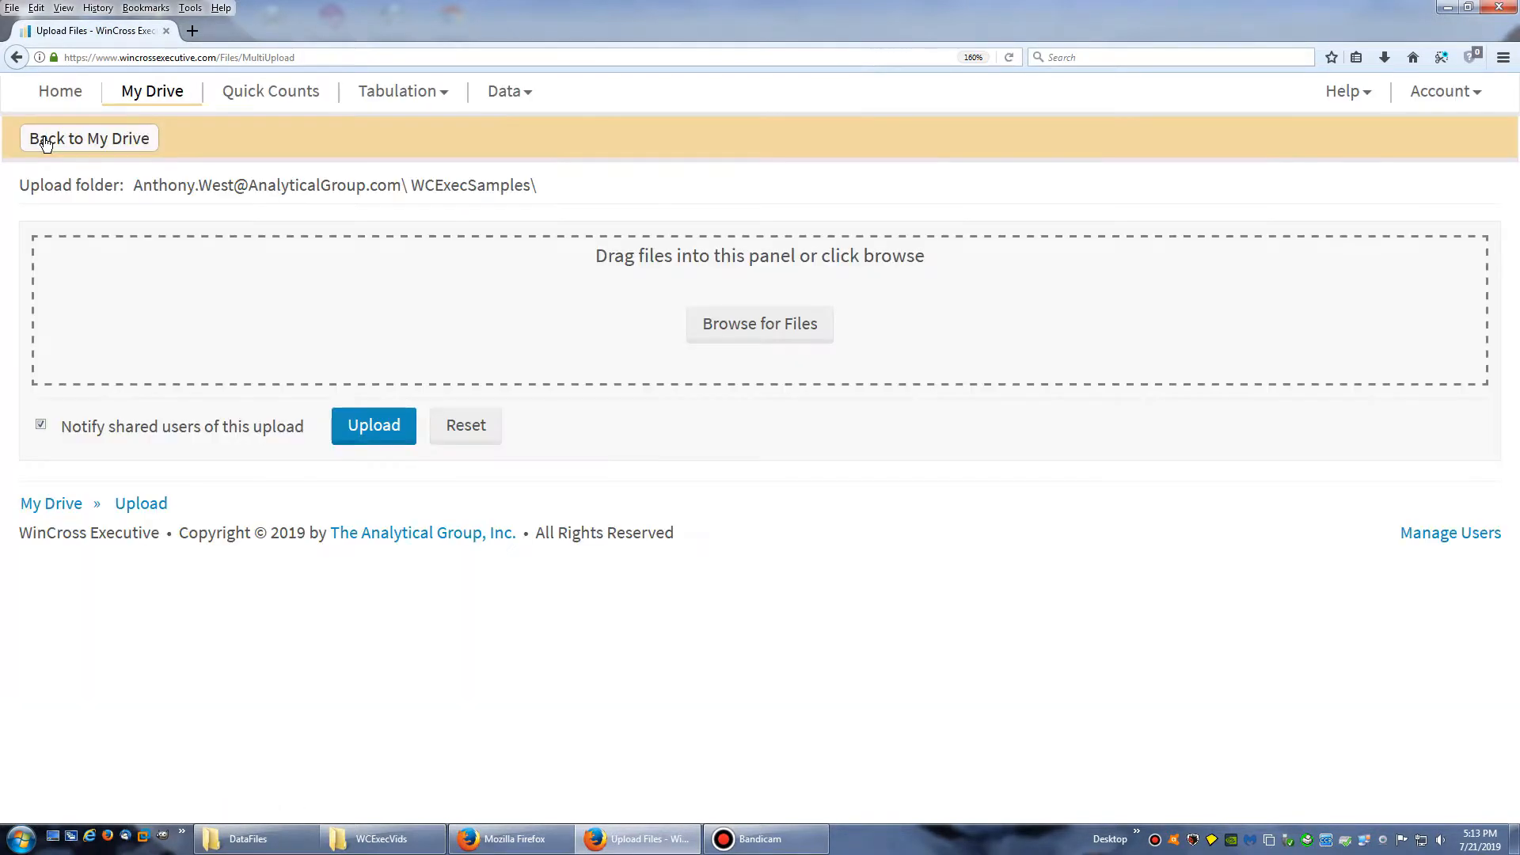
pyautogui.click(277, 838)
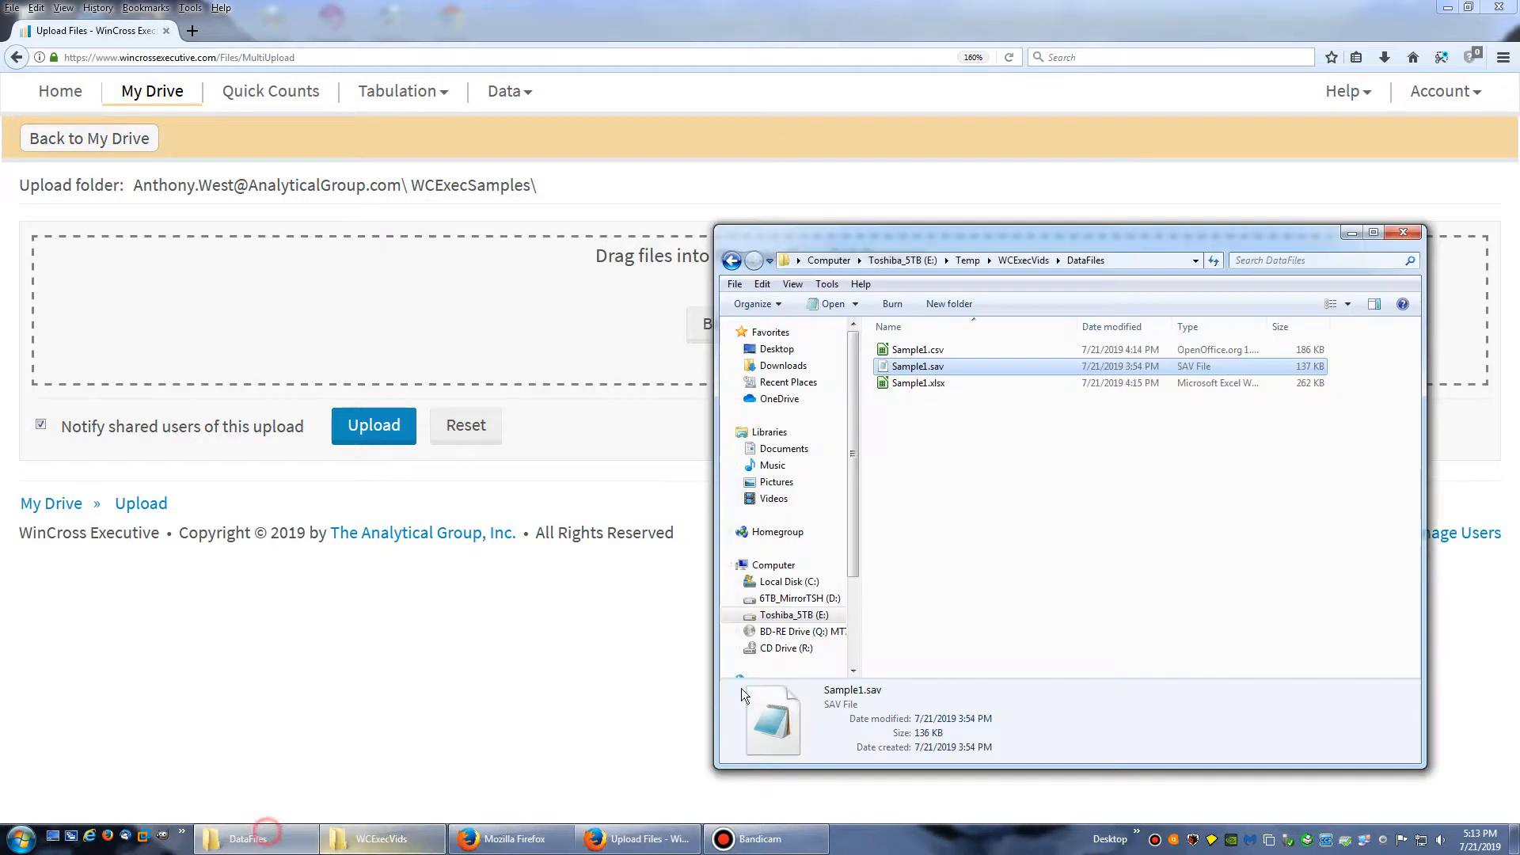
pyautogui.click(962, 350)
pyautogui.moveTo(972, 351); pyautogui.dragTo(387, 303)
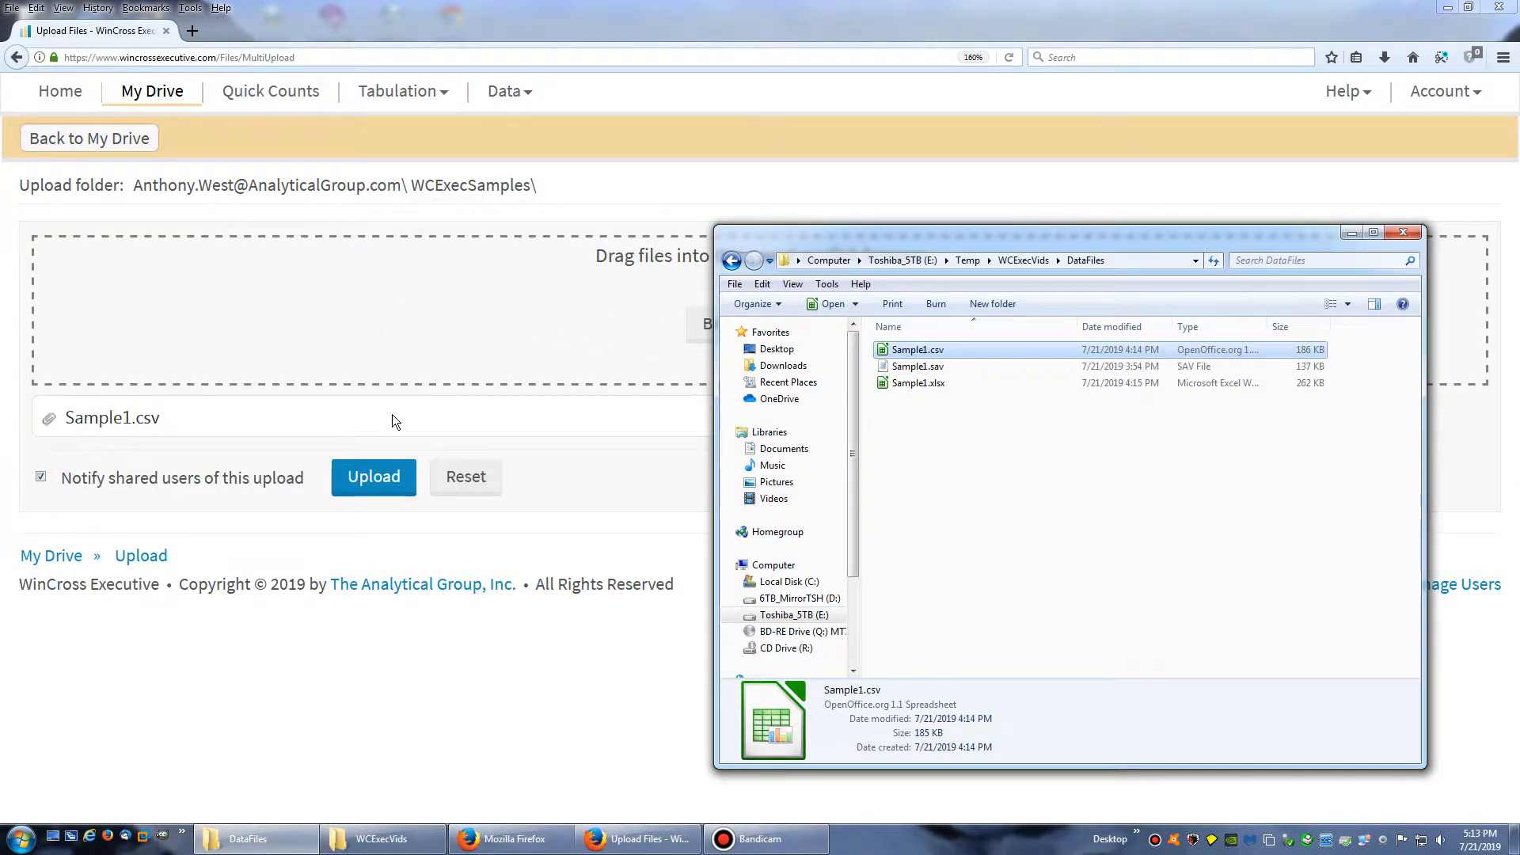
pyautogui.click(369, 479)
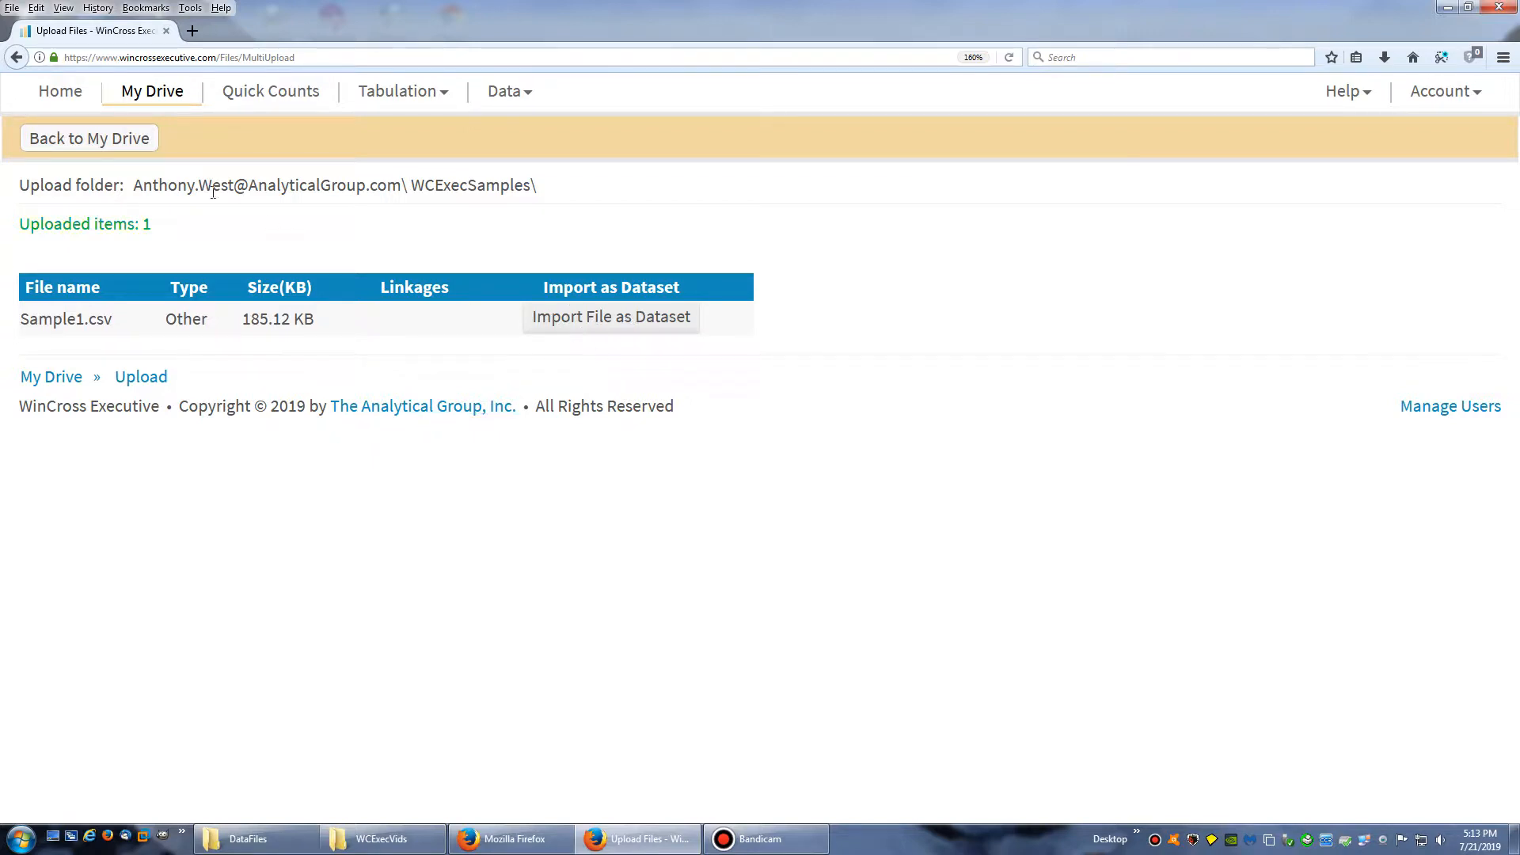
# Select Sample1.csv in the WCExecSamples folder and start converting it to a dataset
pyautogui.click(78, 139)
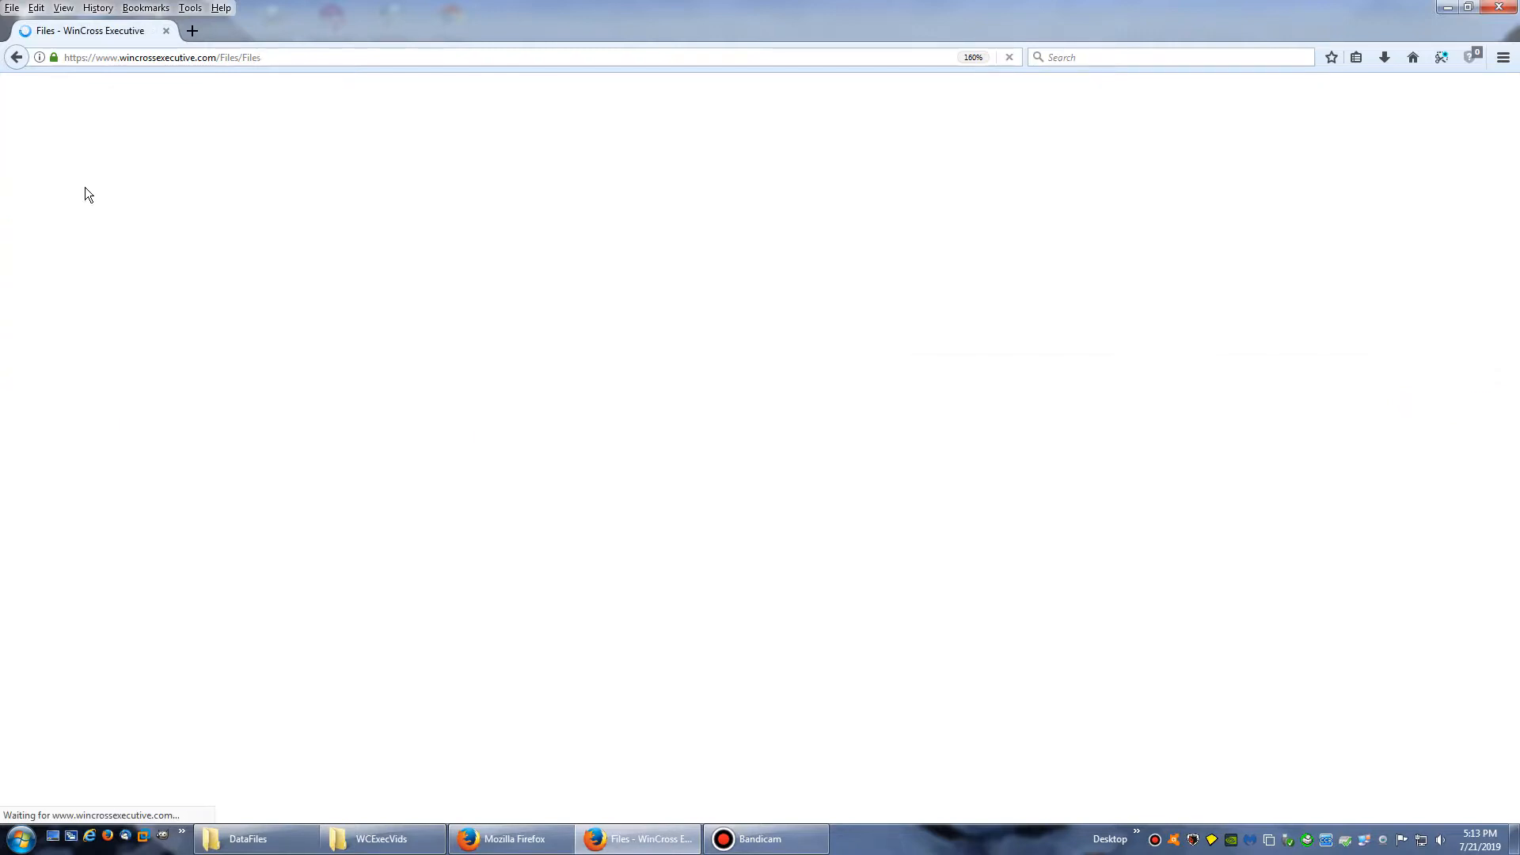
pyautogui.click(181, 388)
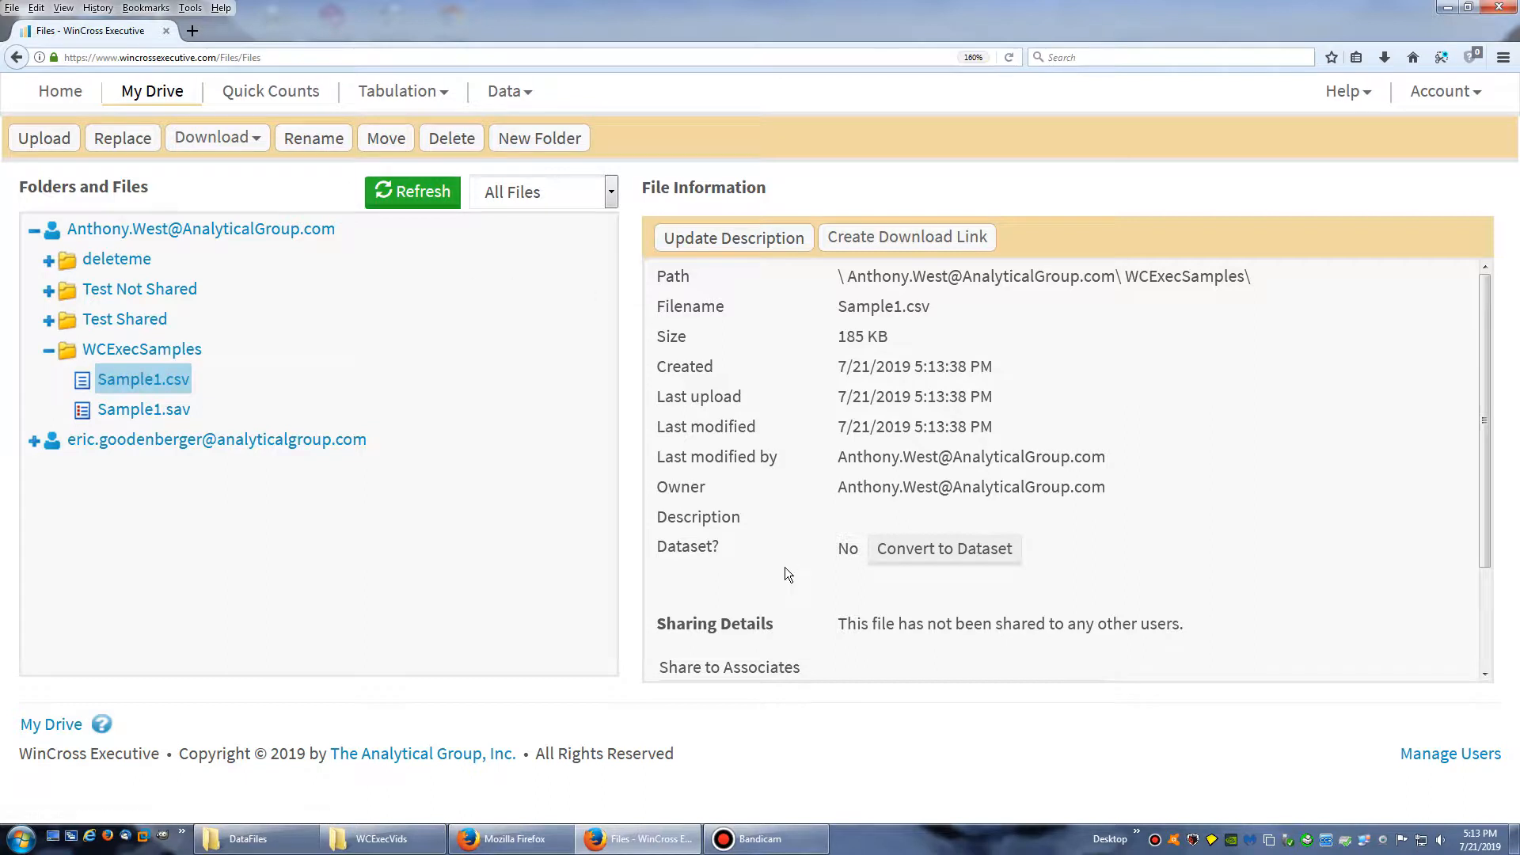
pyautogui.moveTo(838, 549); pyautogui.dragTo(859, 546)
pyautogui.click(945, 552)
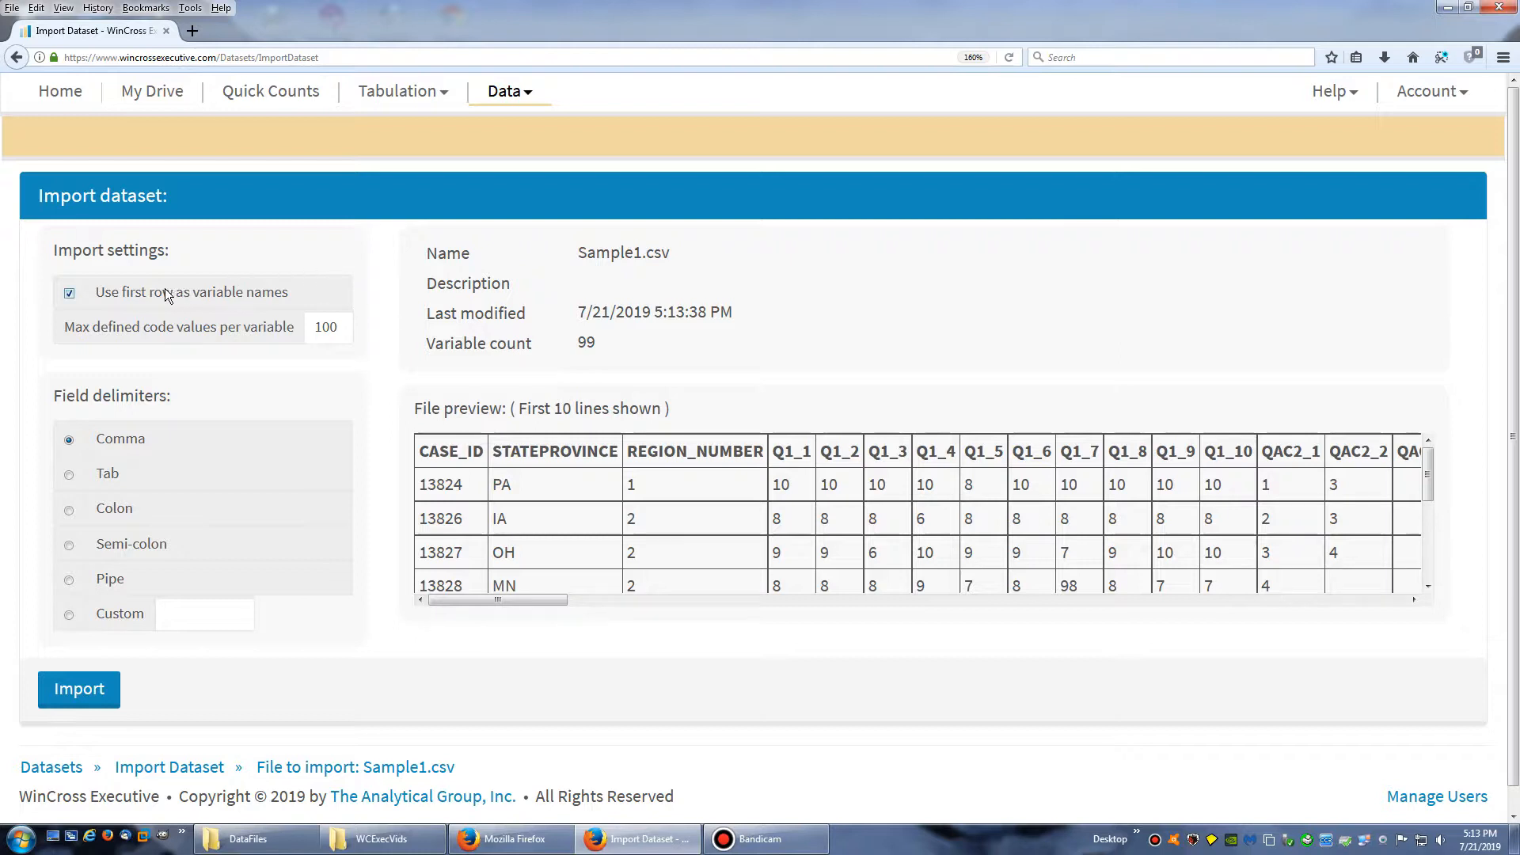
# Review the import settings, maximum code values per variable, field delimiters and file preview for Sample1.csv
pyautogui.moveTo(241, 292); pyautogui.dragTo(162, 292)
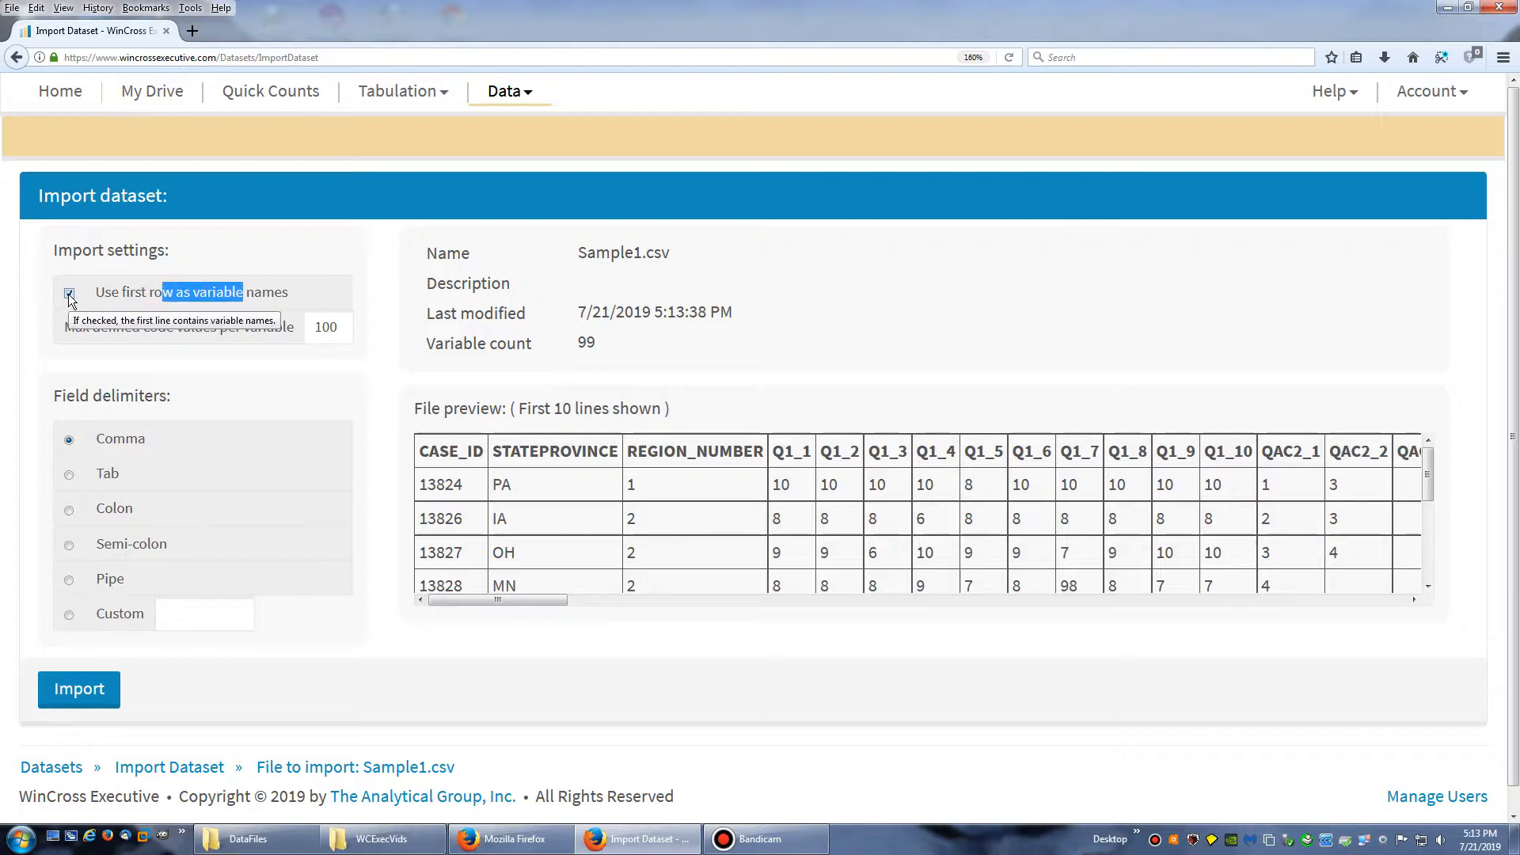
pyautogui.moveTo(348, 326); pyautogui.dragTo(309, 327)
pyautogui.click(346, 327)
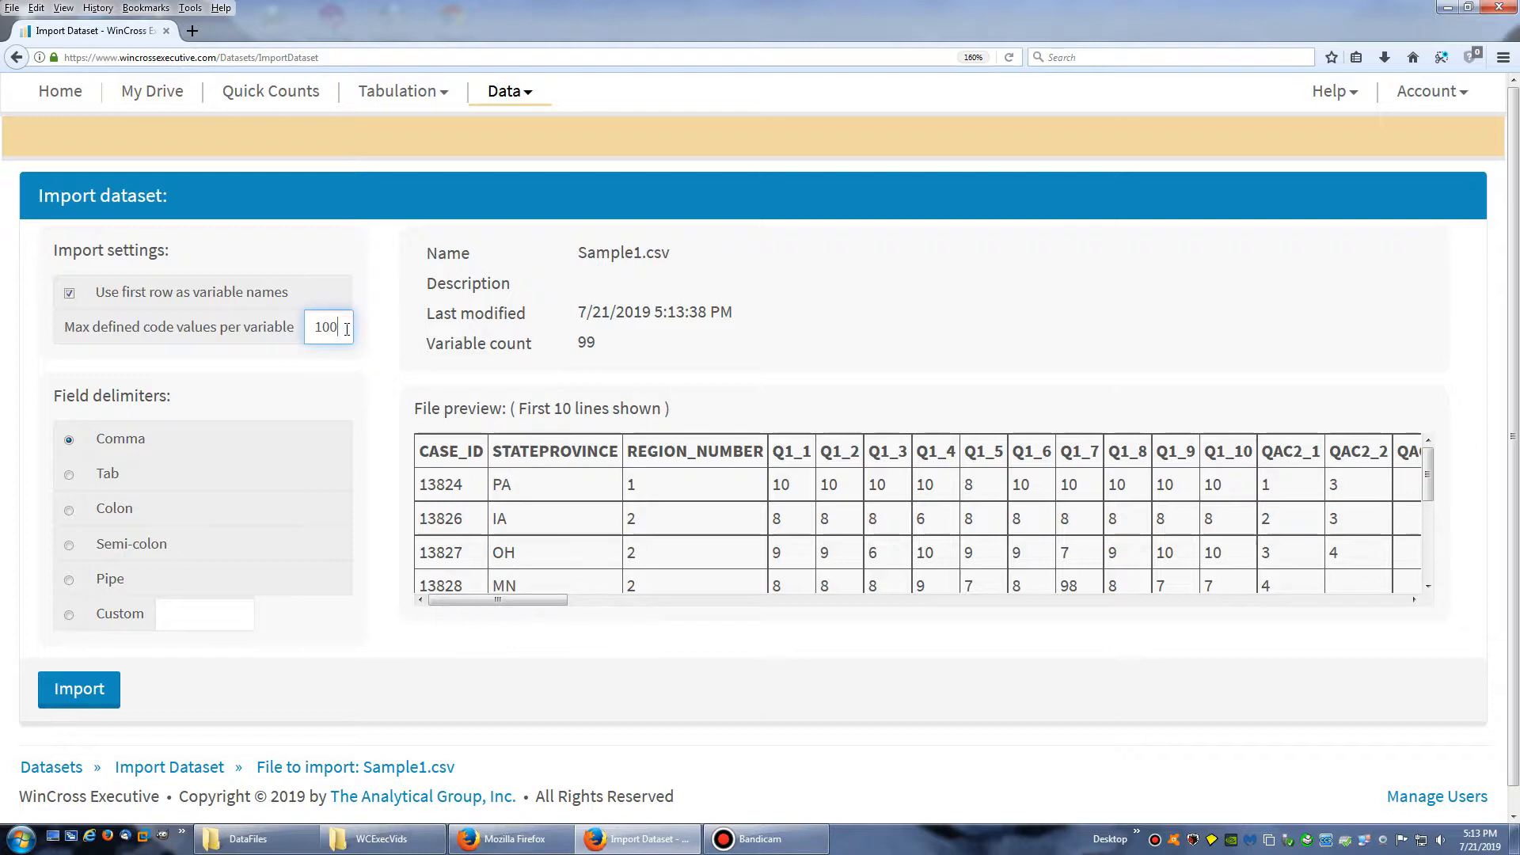
pyautogui.moveTo(332, 329); pyautogui.dragTo(310, 329)
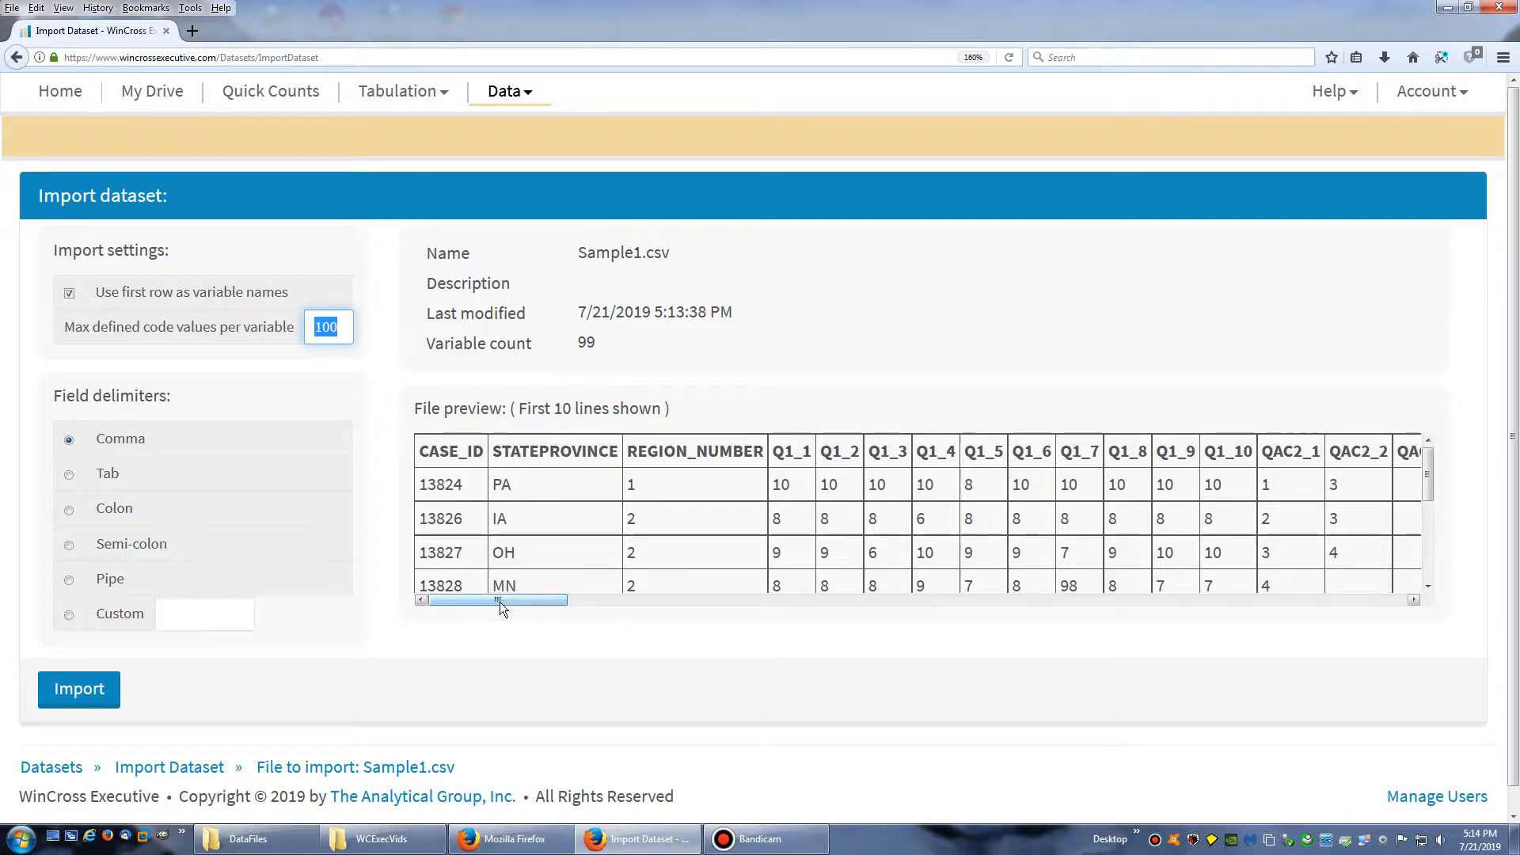
pyautogui.click(539, 463)
pyautogui.moveTo(497, 599)
pyautogui.mouseDown()
pyautogui.moveTo(1090, 562)
pyautogui.moveTo(1396, 587)
pyautogui.moveTo(480, 582)
pyautogui.mouseUp()
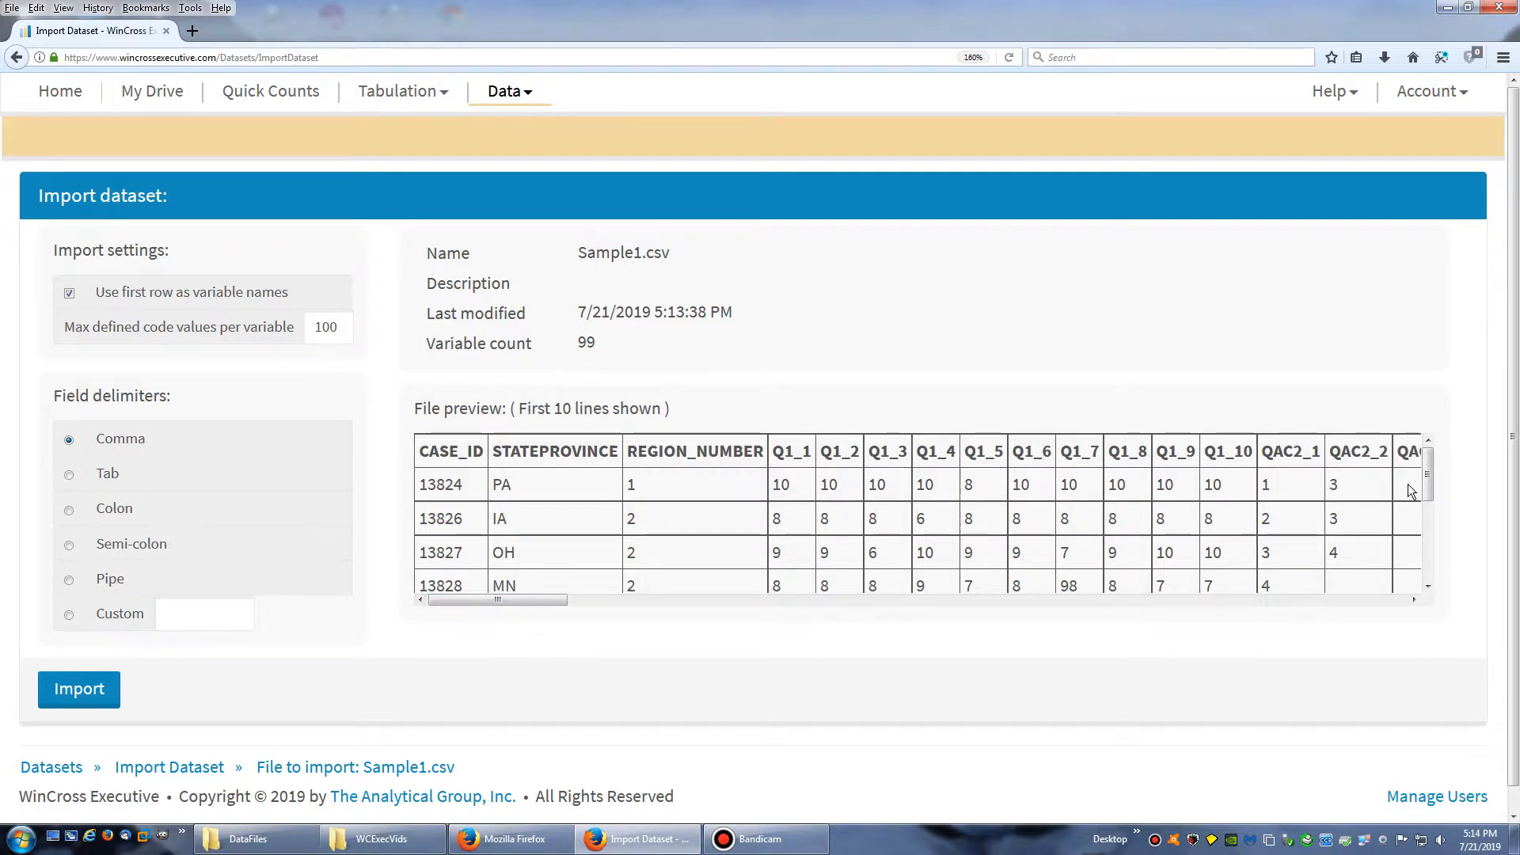
pyautogui.moveTo(1428, 485)
pyautogui.mouseDown()
pyautogui.moveTo(1432, 573)
pyautogui.moveTo(1438, 457)
pyautogui.mouseUp()
pyautogui.click(176, 614)
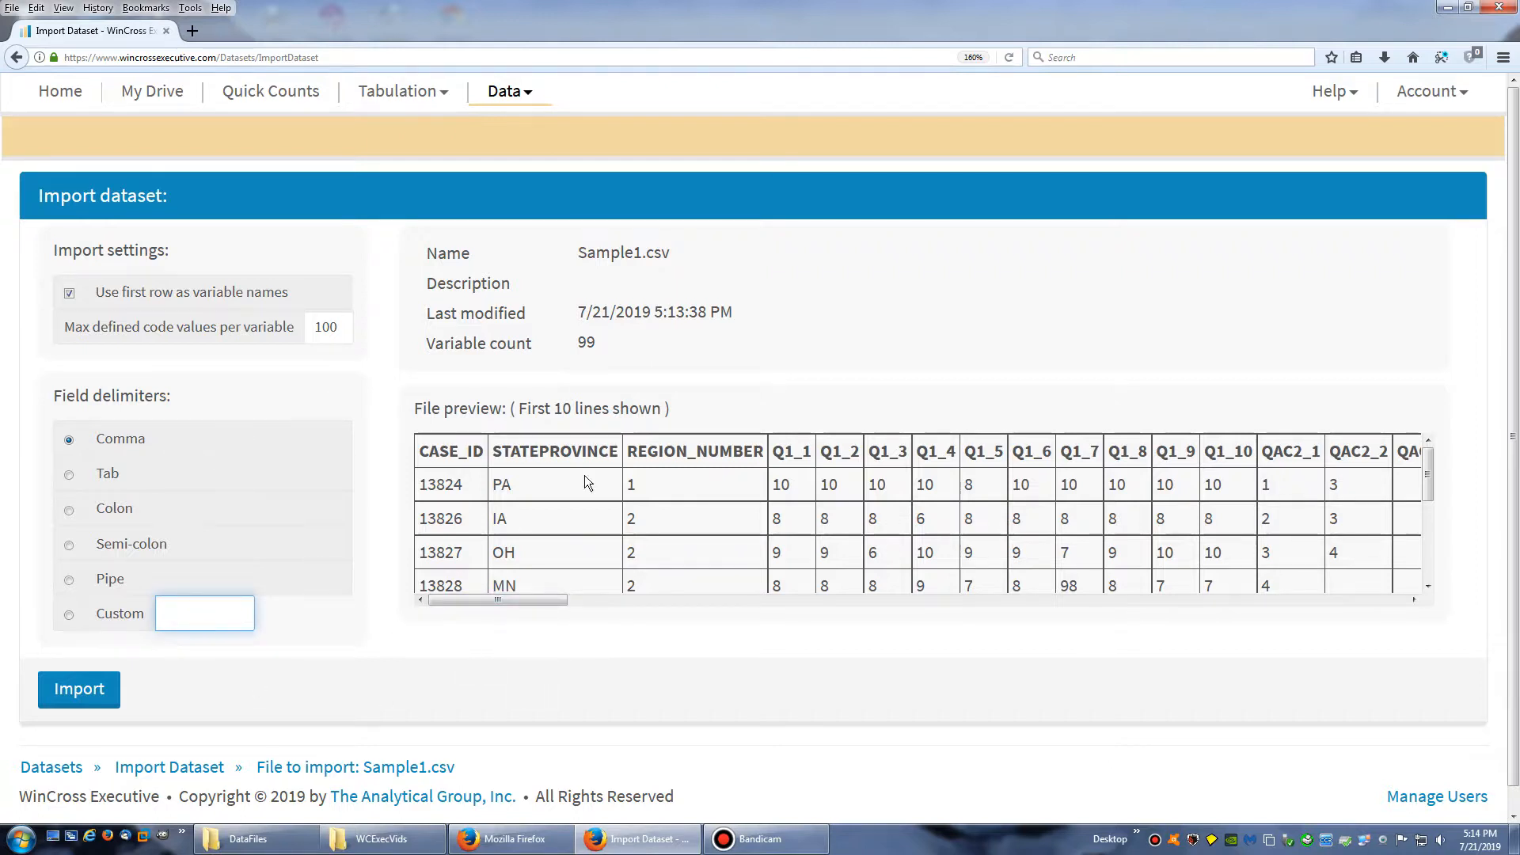
pyautogui.moveTo(510, 451); pyautogui.dragTo(678, 488)
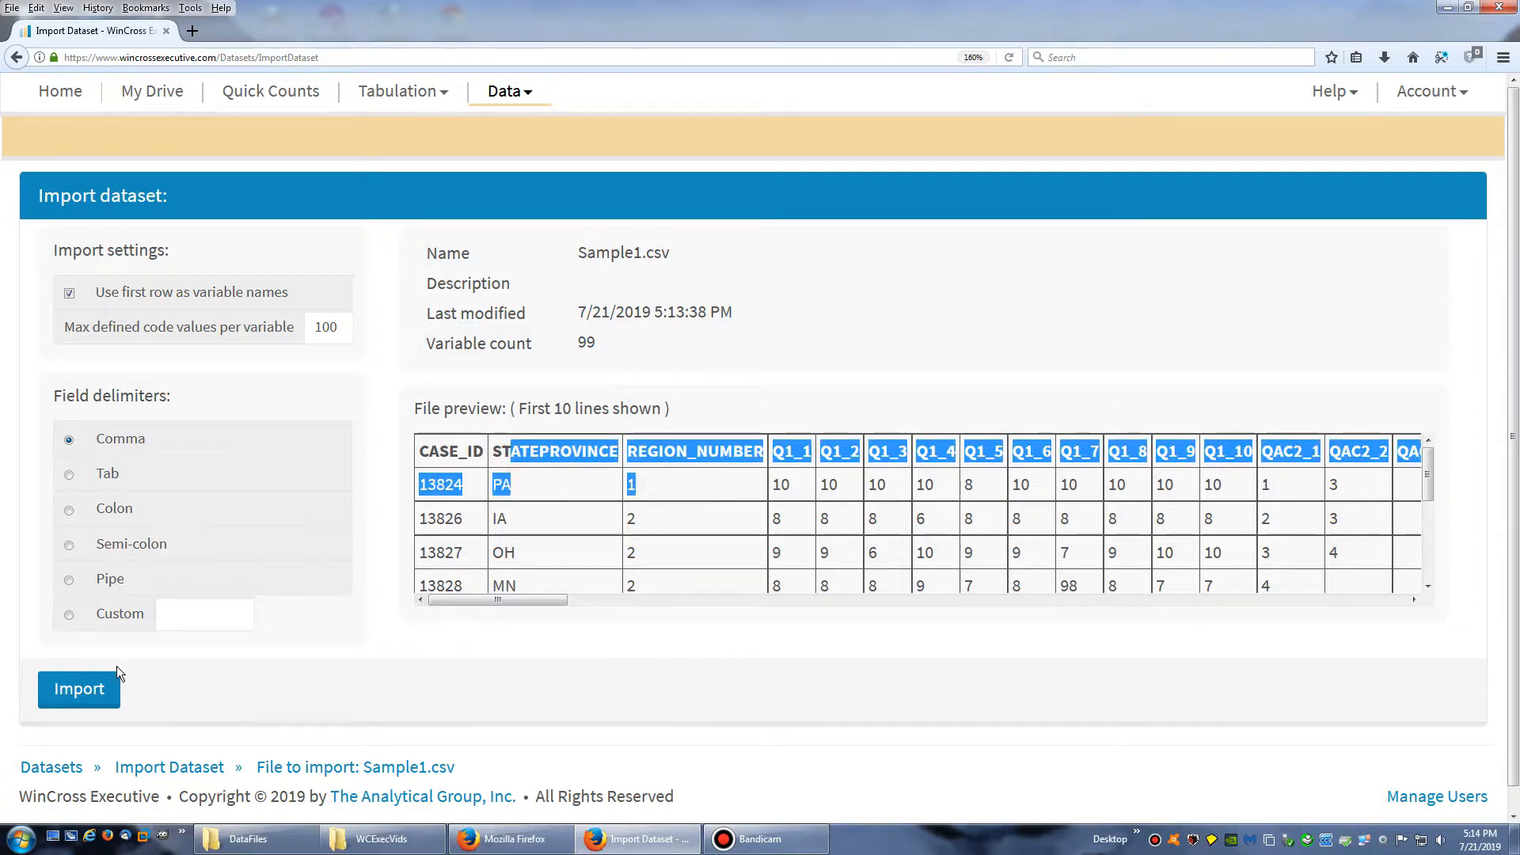
# Import Sample1.csv as a comma-delimited dataset, using the first row as variable names and at most 100 code values per variable
pyautogui.click(398, 684)
pyautogui.click(80, 695)
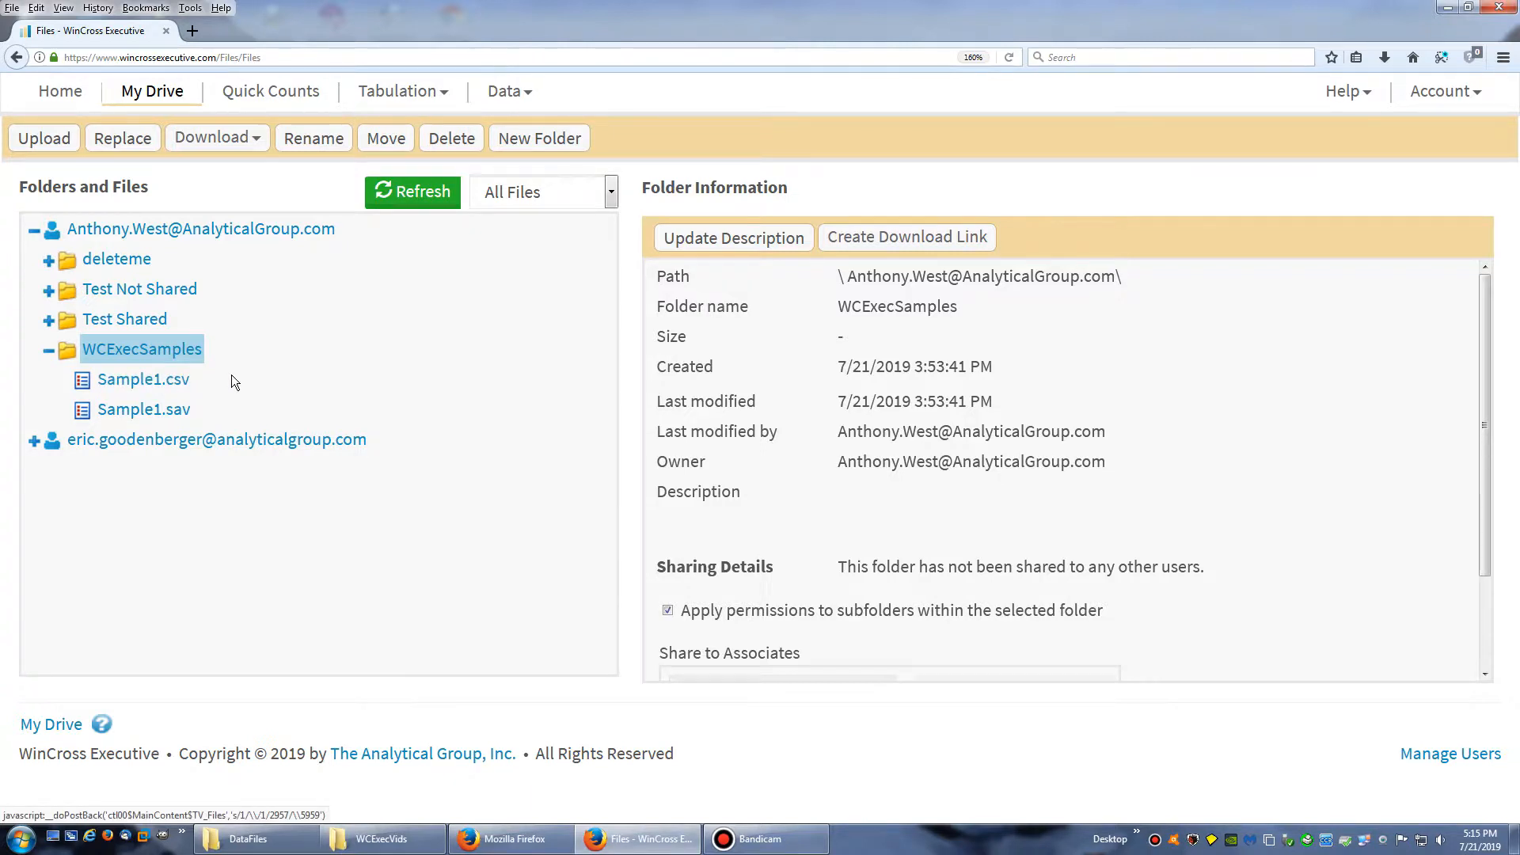
# Select Sample1.csv in My Drive and check its dataset details and file status
pyautogui.click(131, 377)
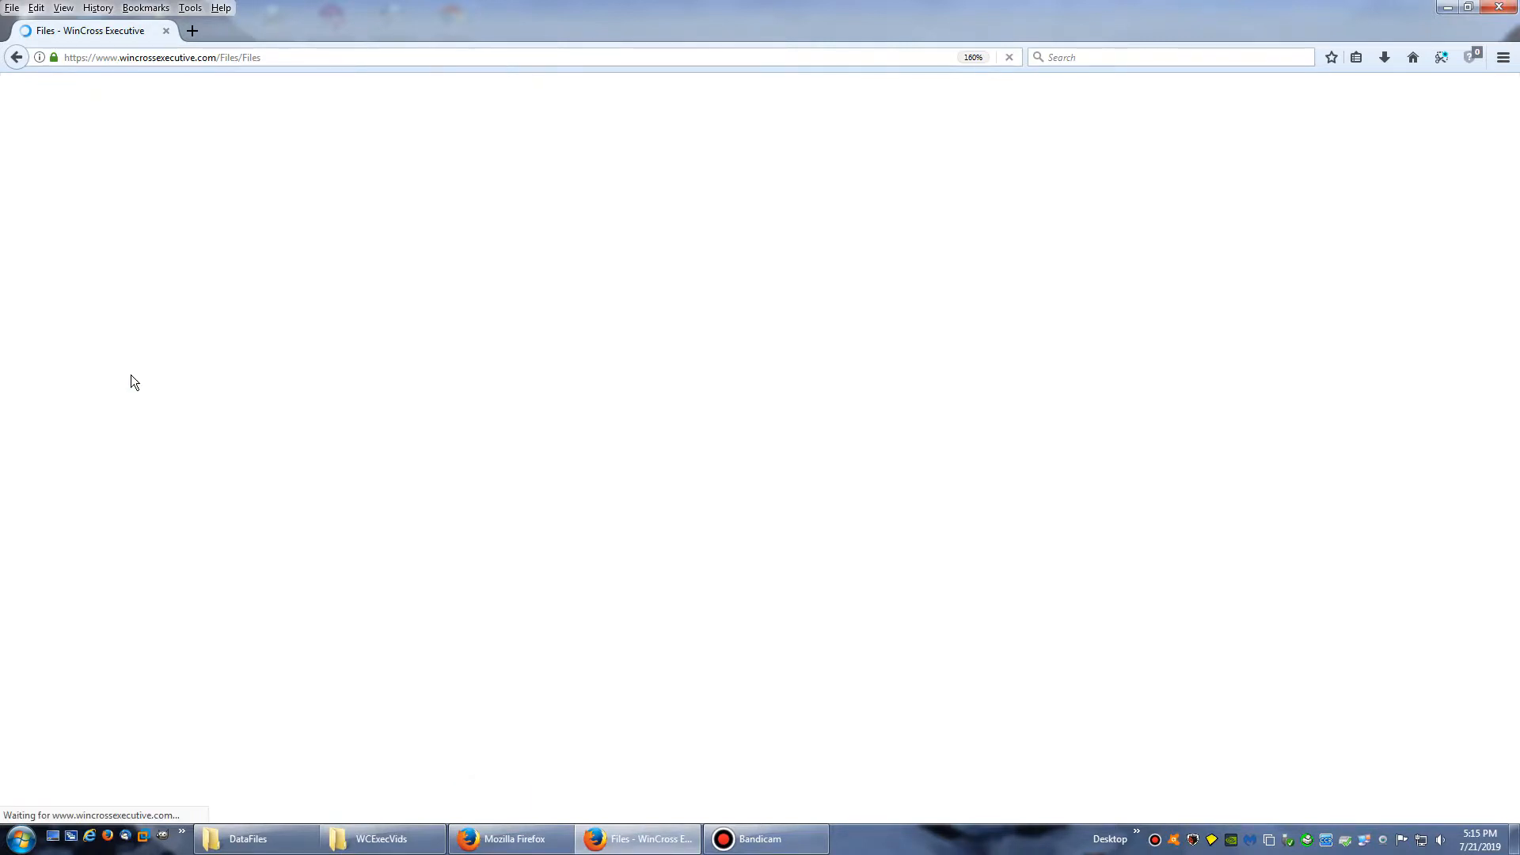
pyautogui.moveTo(863, 551); pyautogui.dragTo(932, 552)
pyautogui.moveTo(840, 579); pyautogui.dragTo(858, 579)
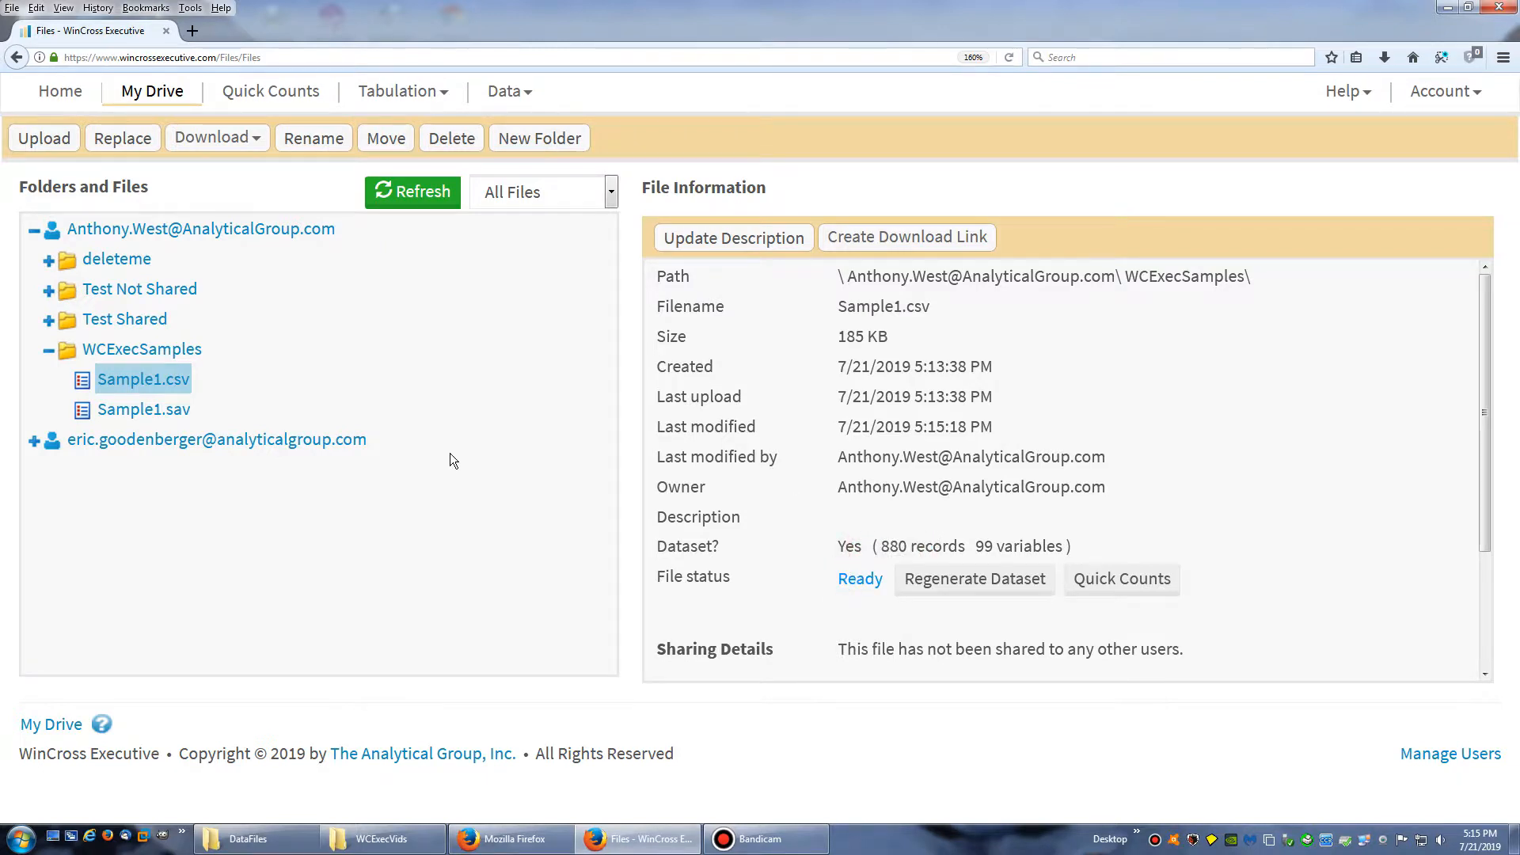
# Show the variables of the Sample1.csv dataset from the WCExecSamples folder
pyautogui.click(507, 91)
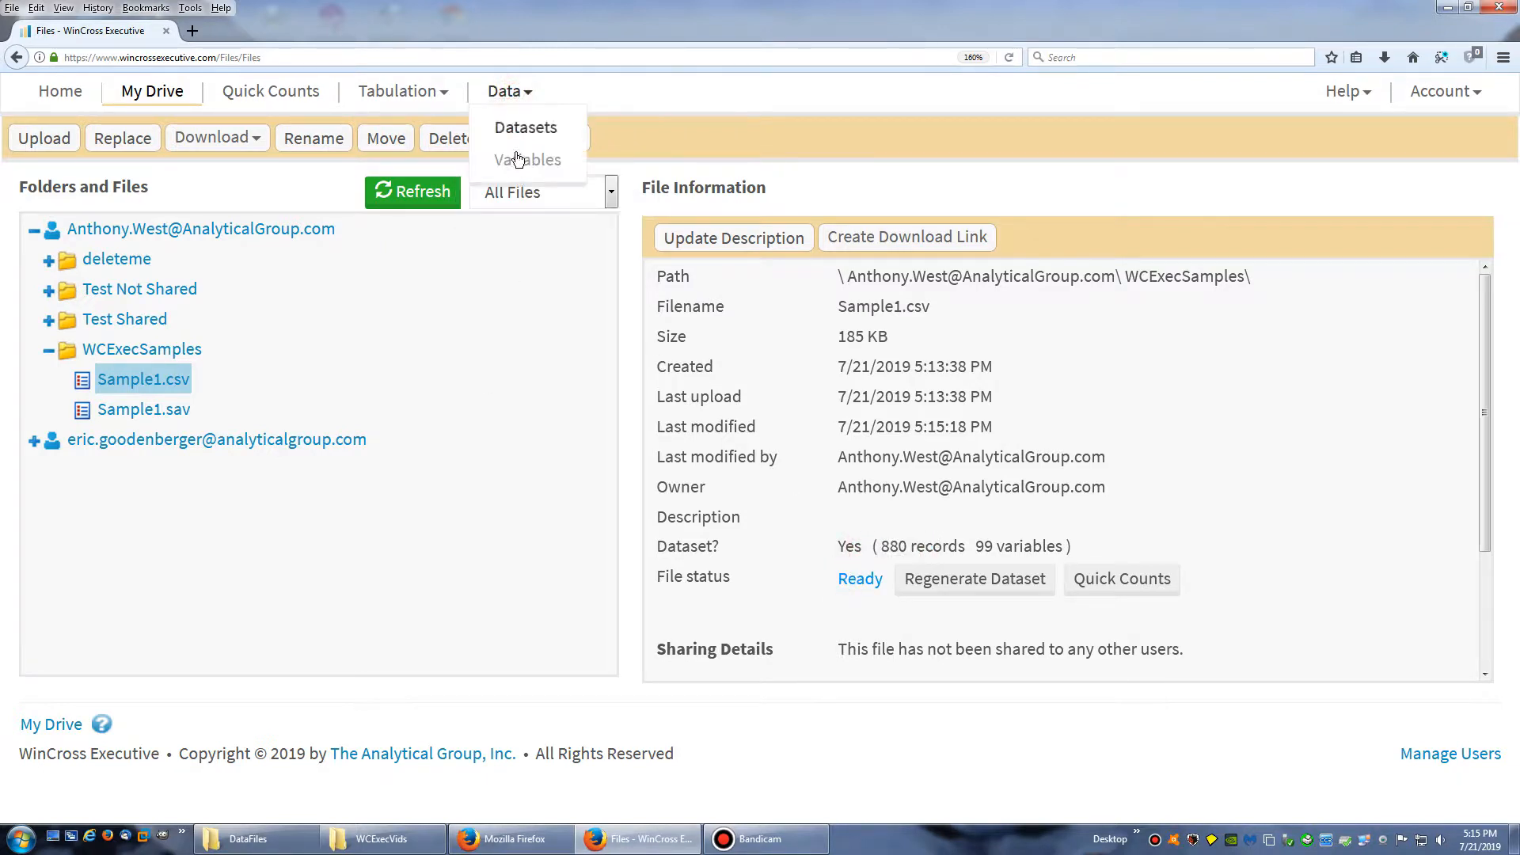
pyautogui.click(517, 160)
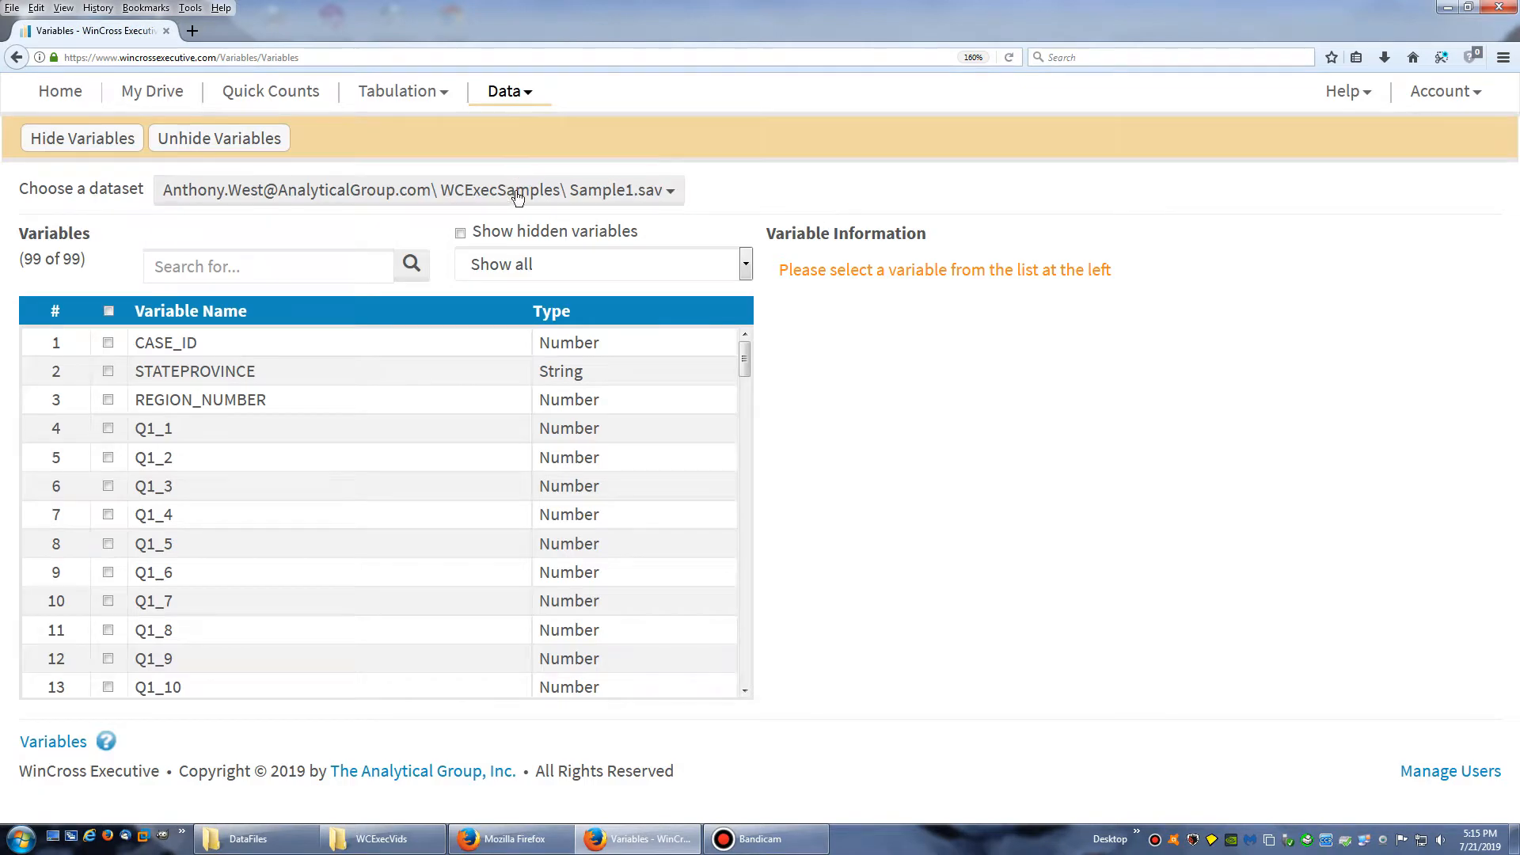
pyautogui.click(382, 193)
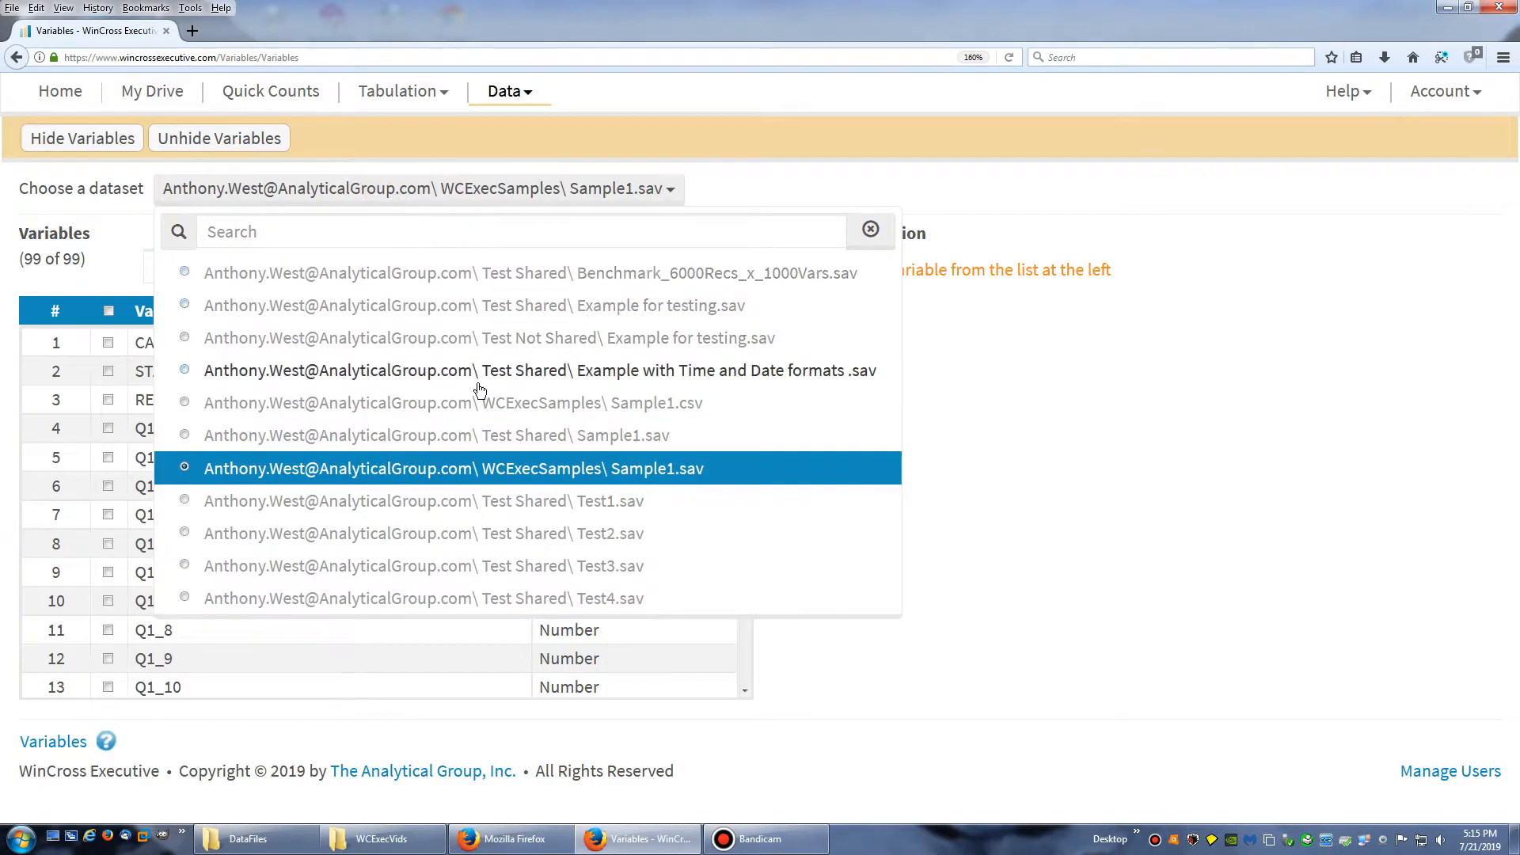
pyautogui.click(388, 403)
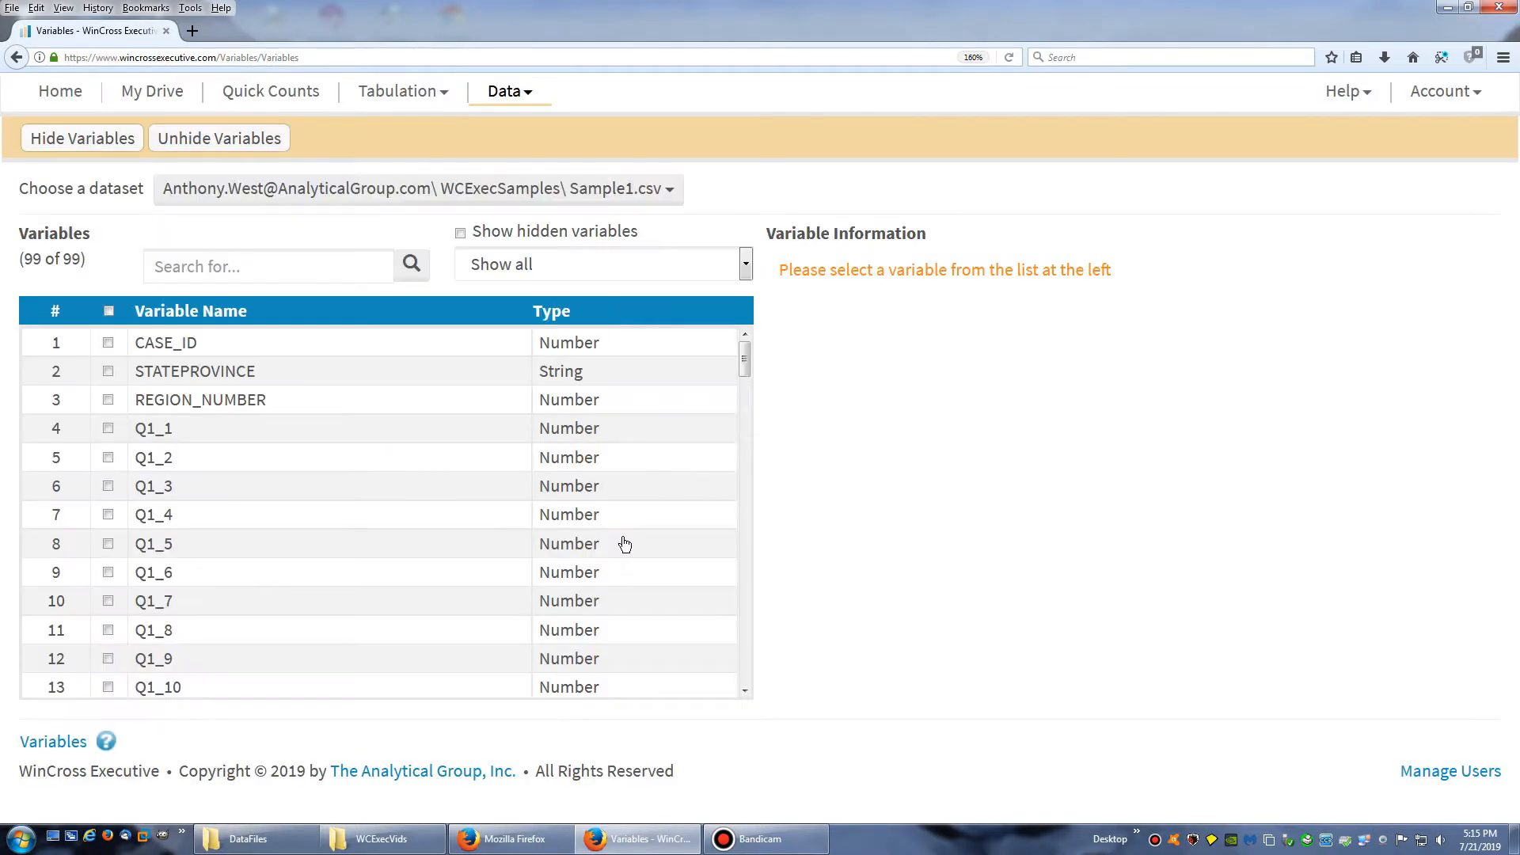
# Examine the format and the defined code values, labels and frequencies of variable Q1_1 in the Sample1.csv dataset
pyautogui.click(199, 430)
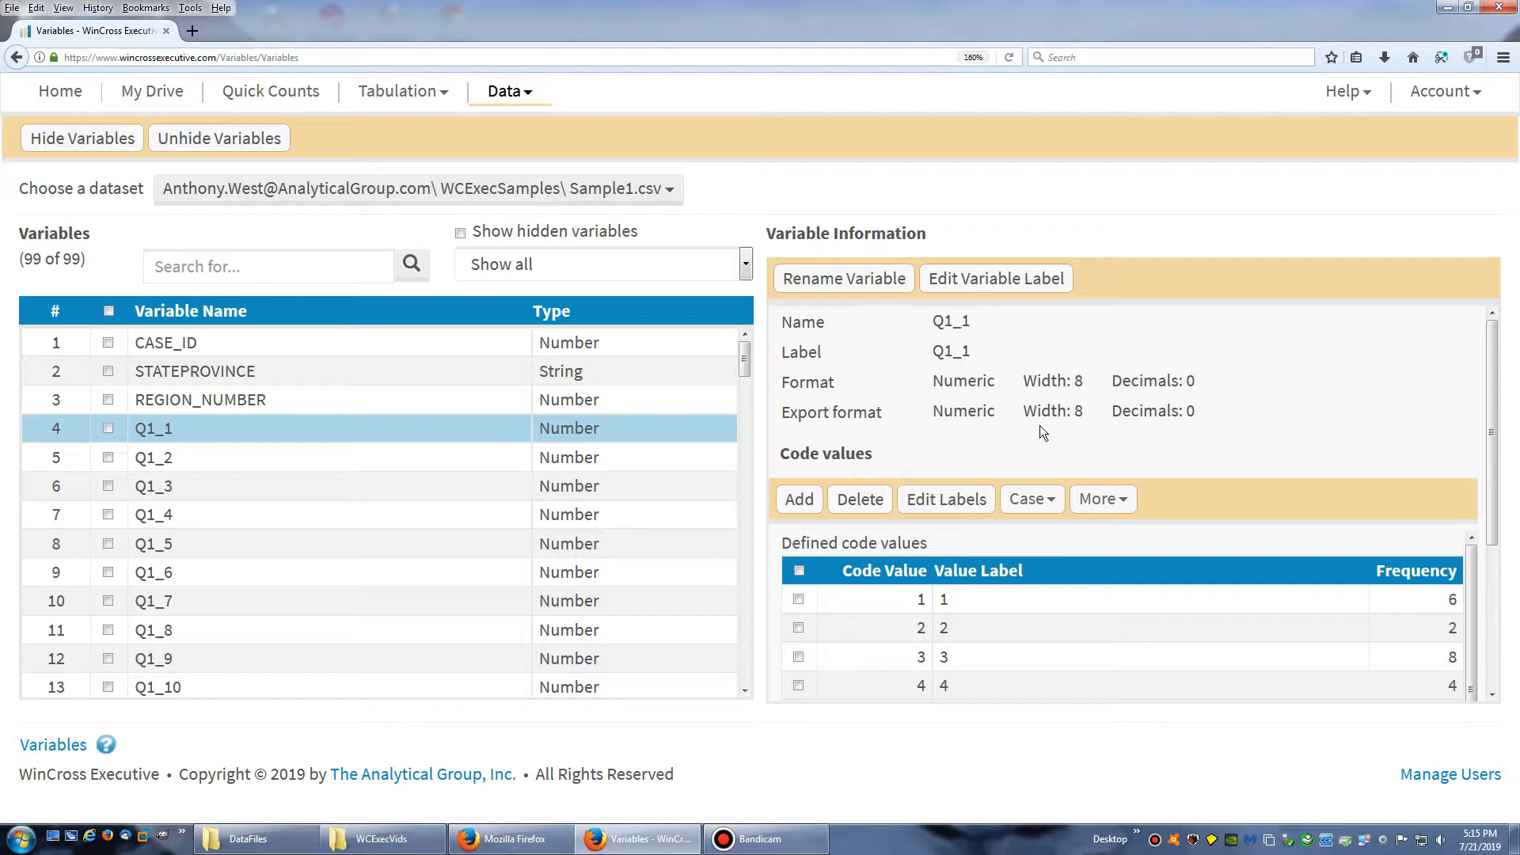
pyautogui.moveTo(1491, 460); pyautogui.dragTo(1492, 601)
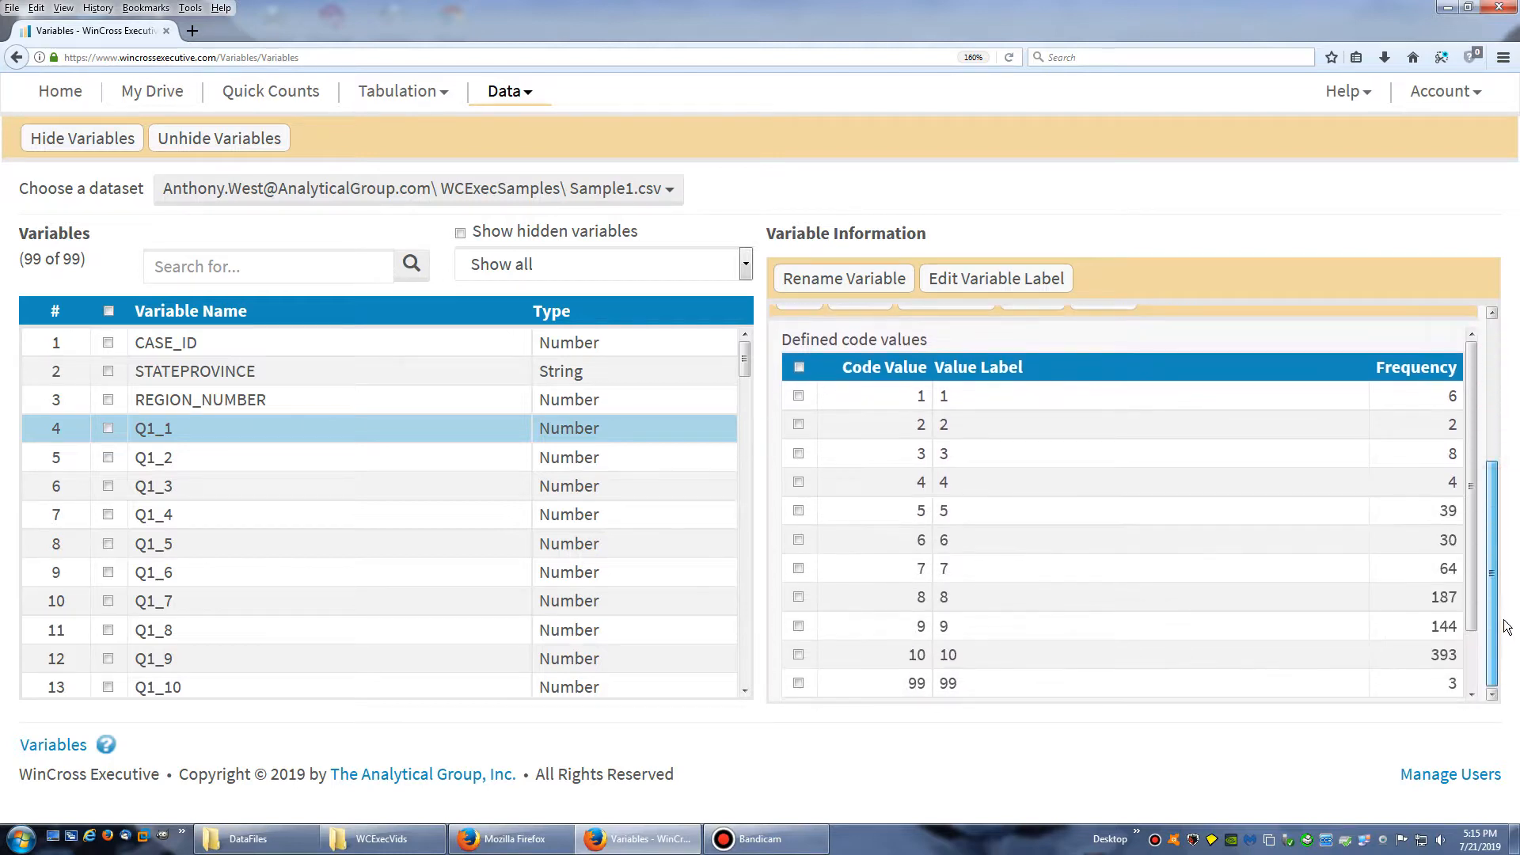
pyautogui.doubleClick(922, 398)
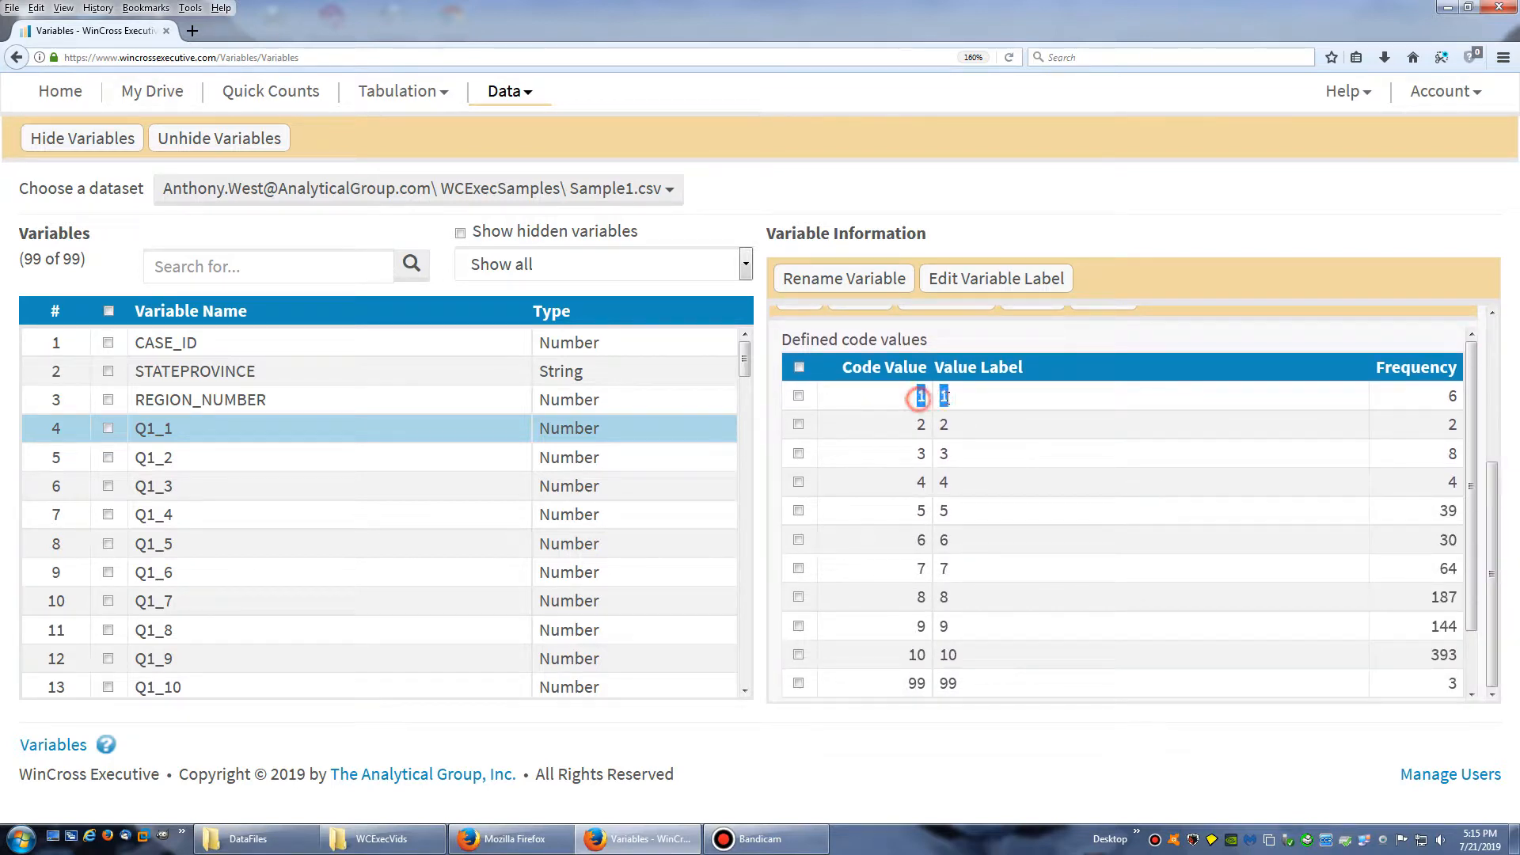
pyautogui.doubleClick(916, 682)
pyautogui.click(943, 433)
pyautogui.moveTo(1493, 614); pyautogui.dragTo(1494, 471)
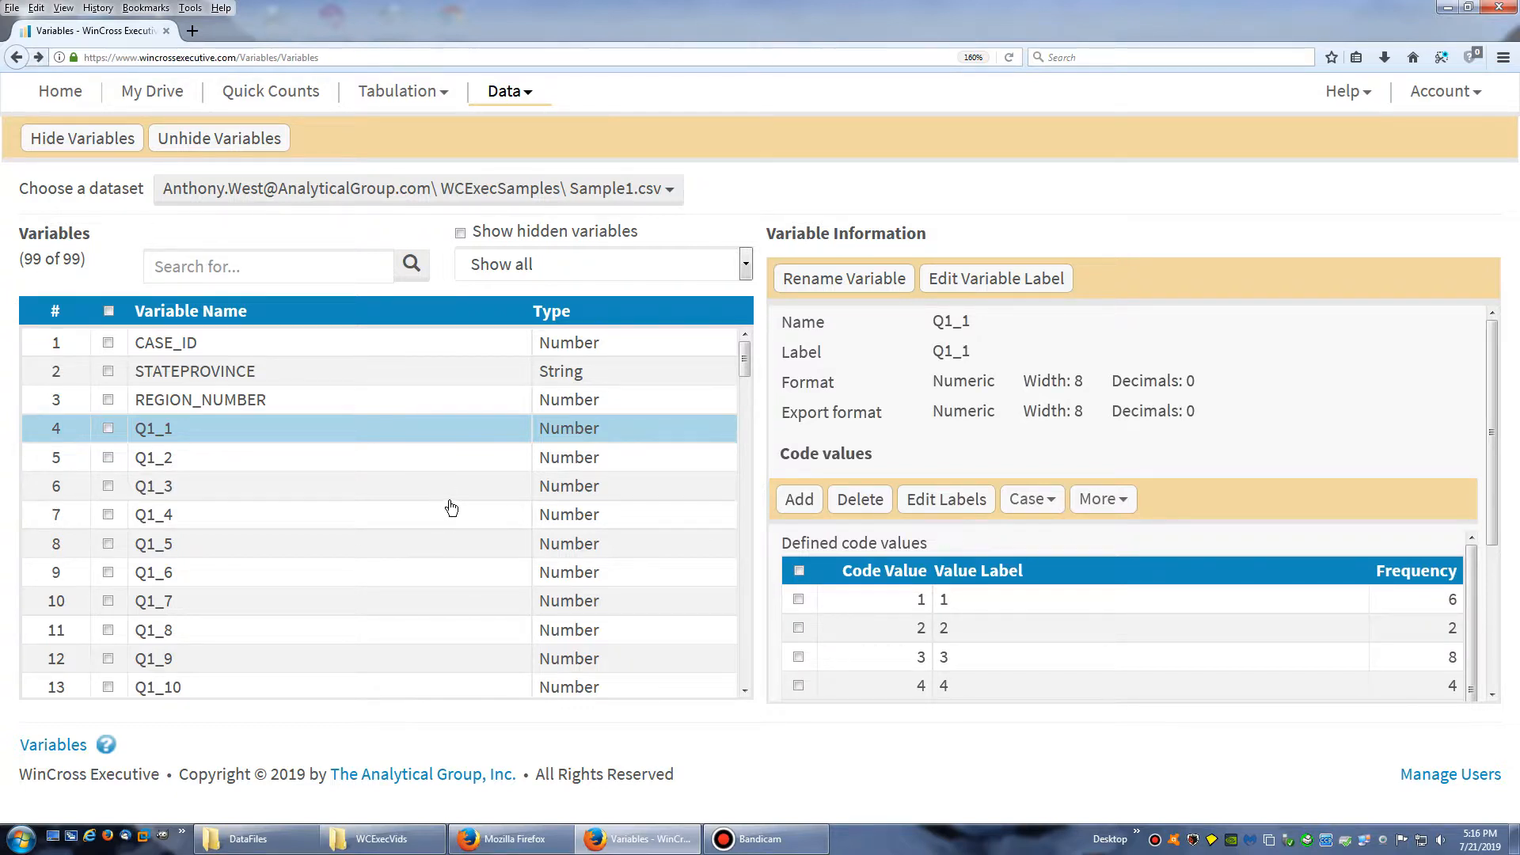
# Upload Sample1.xlsx from the local DataFiles folder to the WCExecSamples folder in My Drive
pyautogui.click(136, 103)
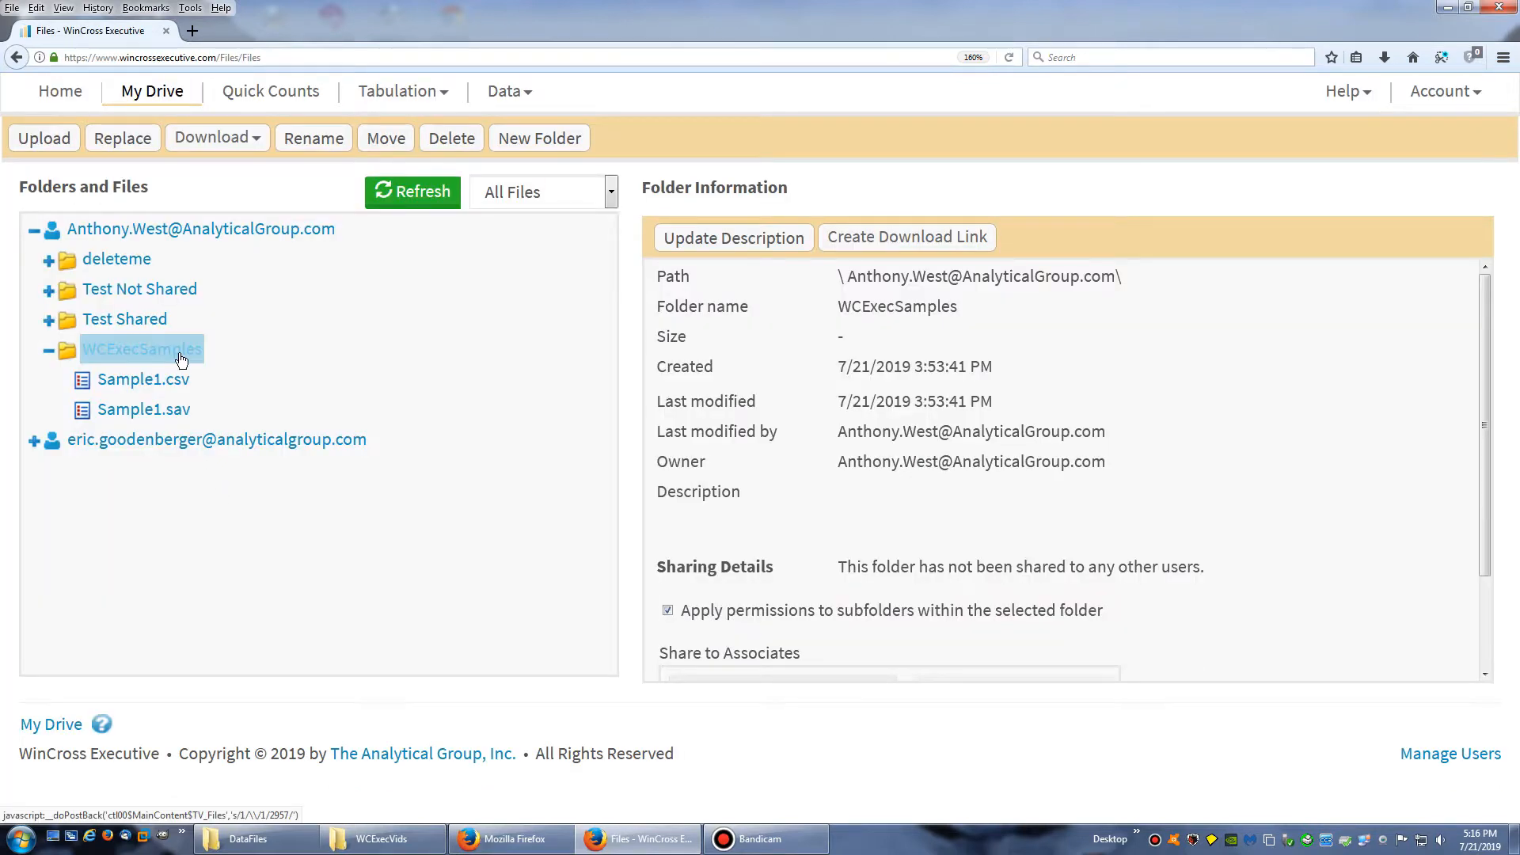
pyautogui.click(44, 141)
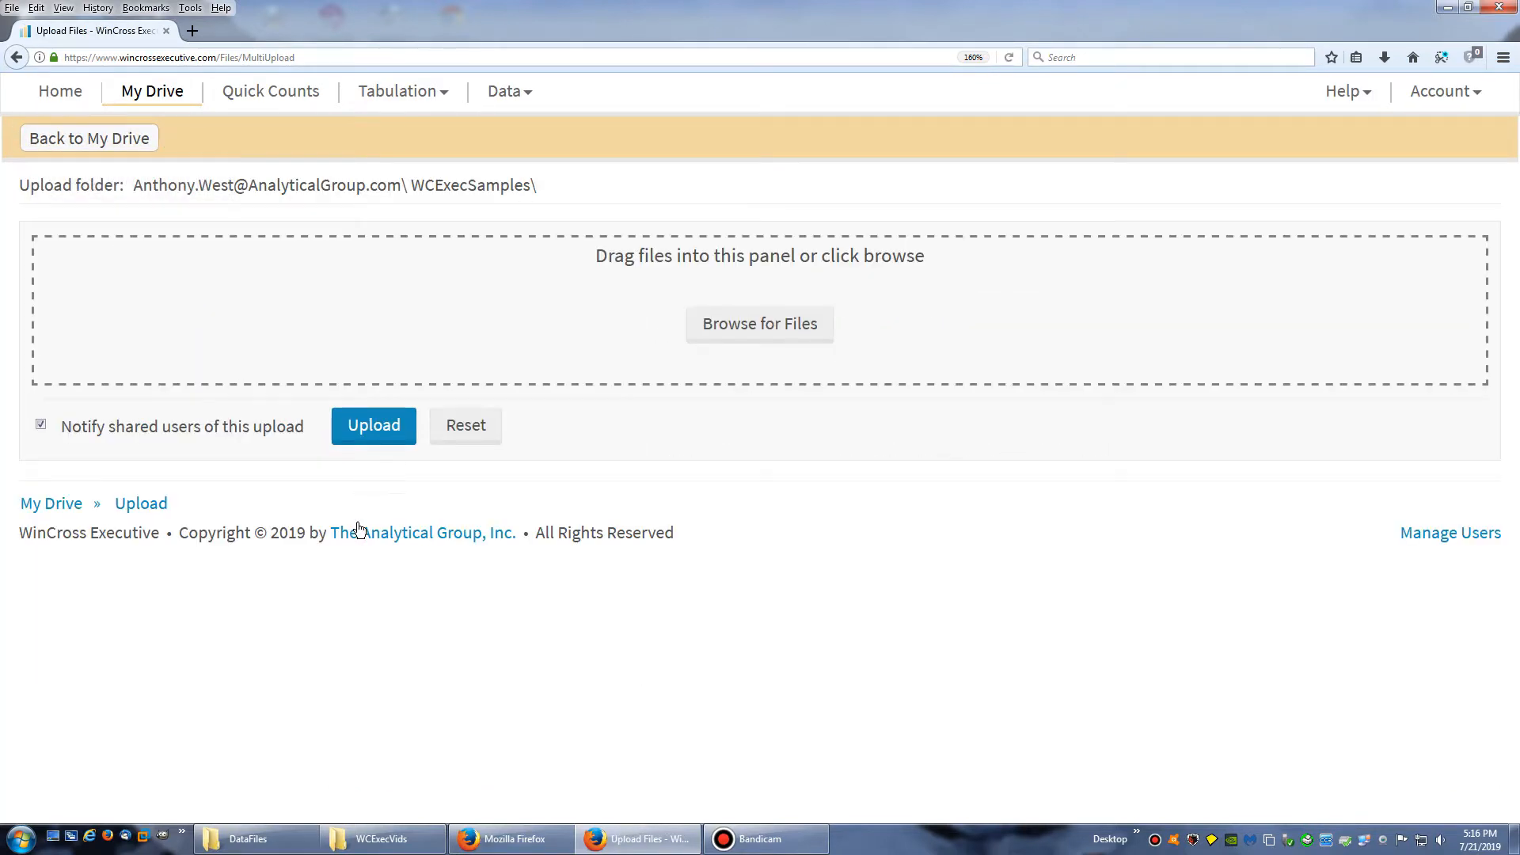
pyautogui.click(245, 839)
pyautogui.click(931, 386)
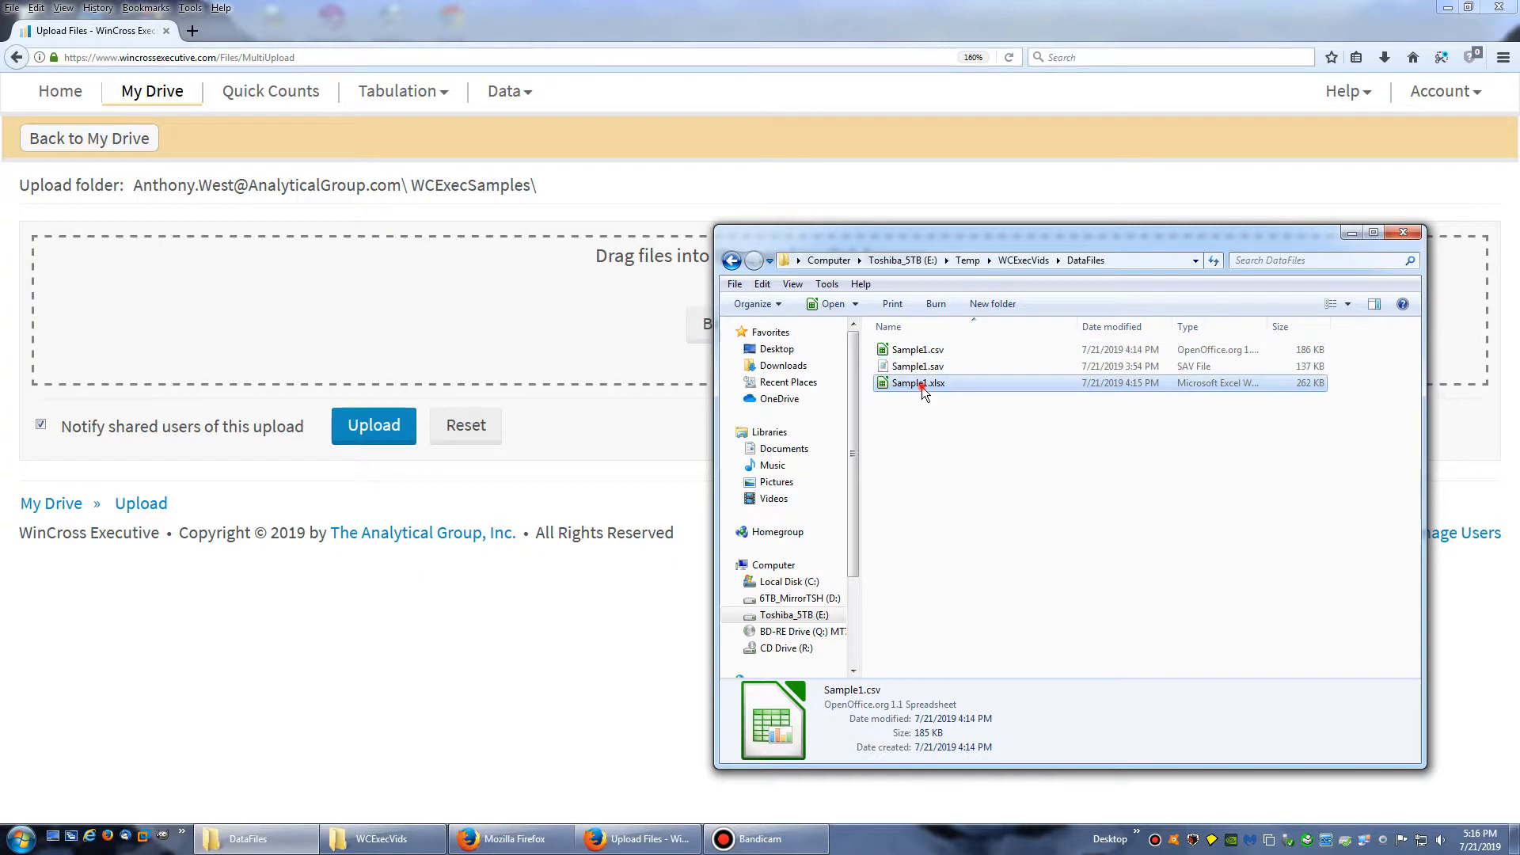
pyautogui.moveTo(932, 387); pyautogui.dragTo(502, 296)
pyautogui.click(376, 480)
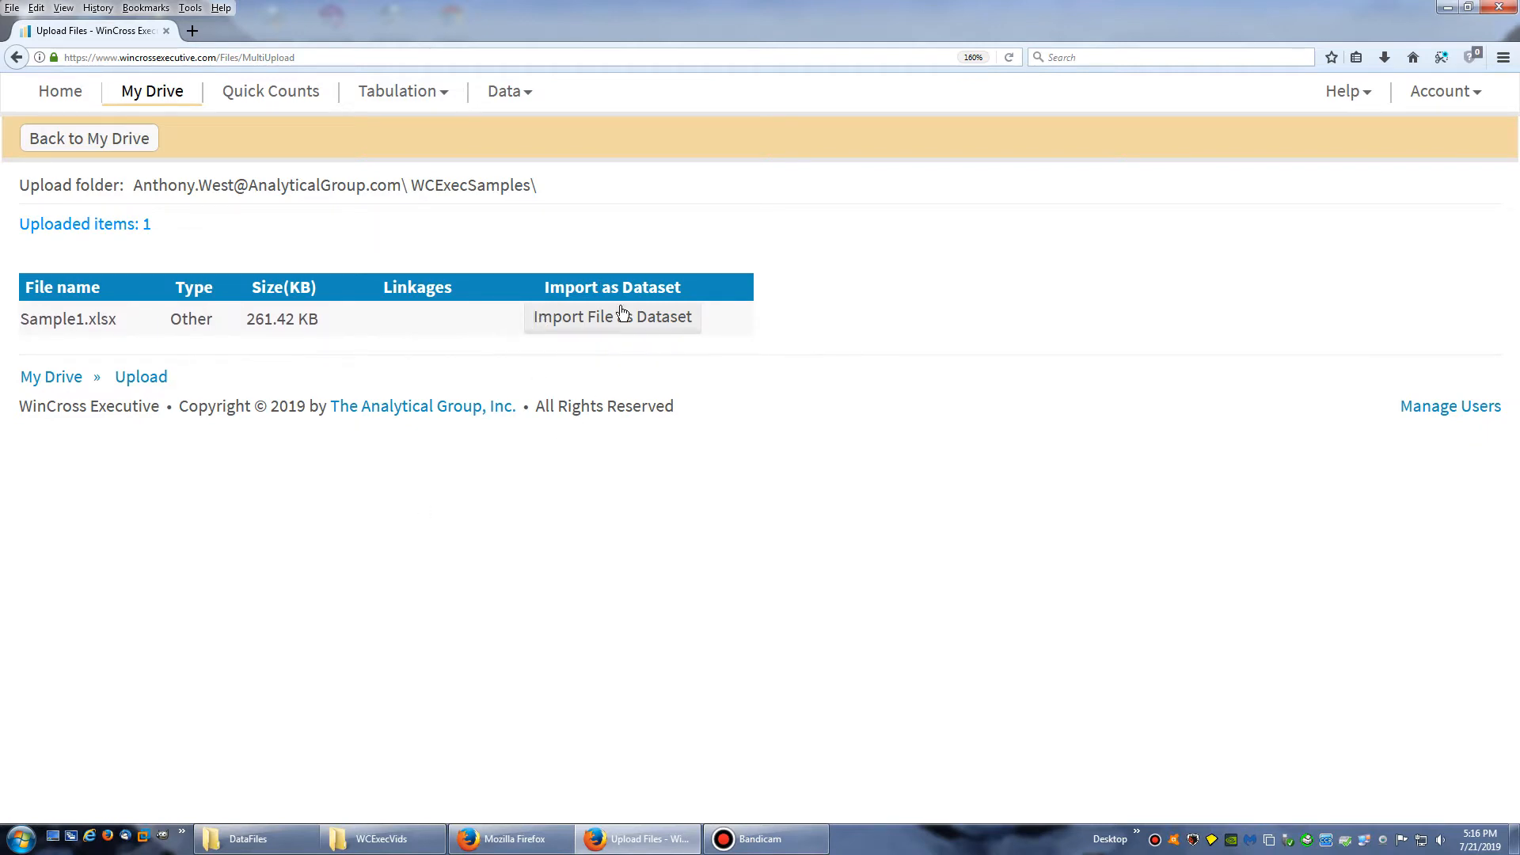
# Import the Sample1 worksheet of Sample1.xlsx as a dataset, with first-row variable names and at most 100 code values per variable
pyautogui.click(585, 324)
pyautogui.moveTo(44, 322); pyautogui.dragTo(118, 318)
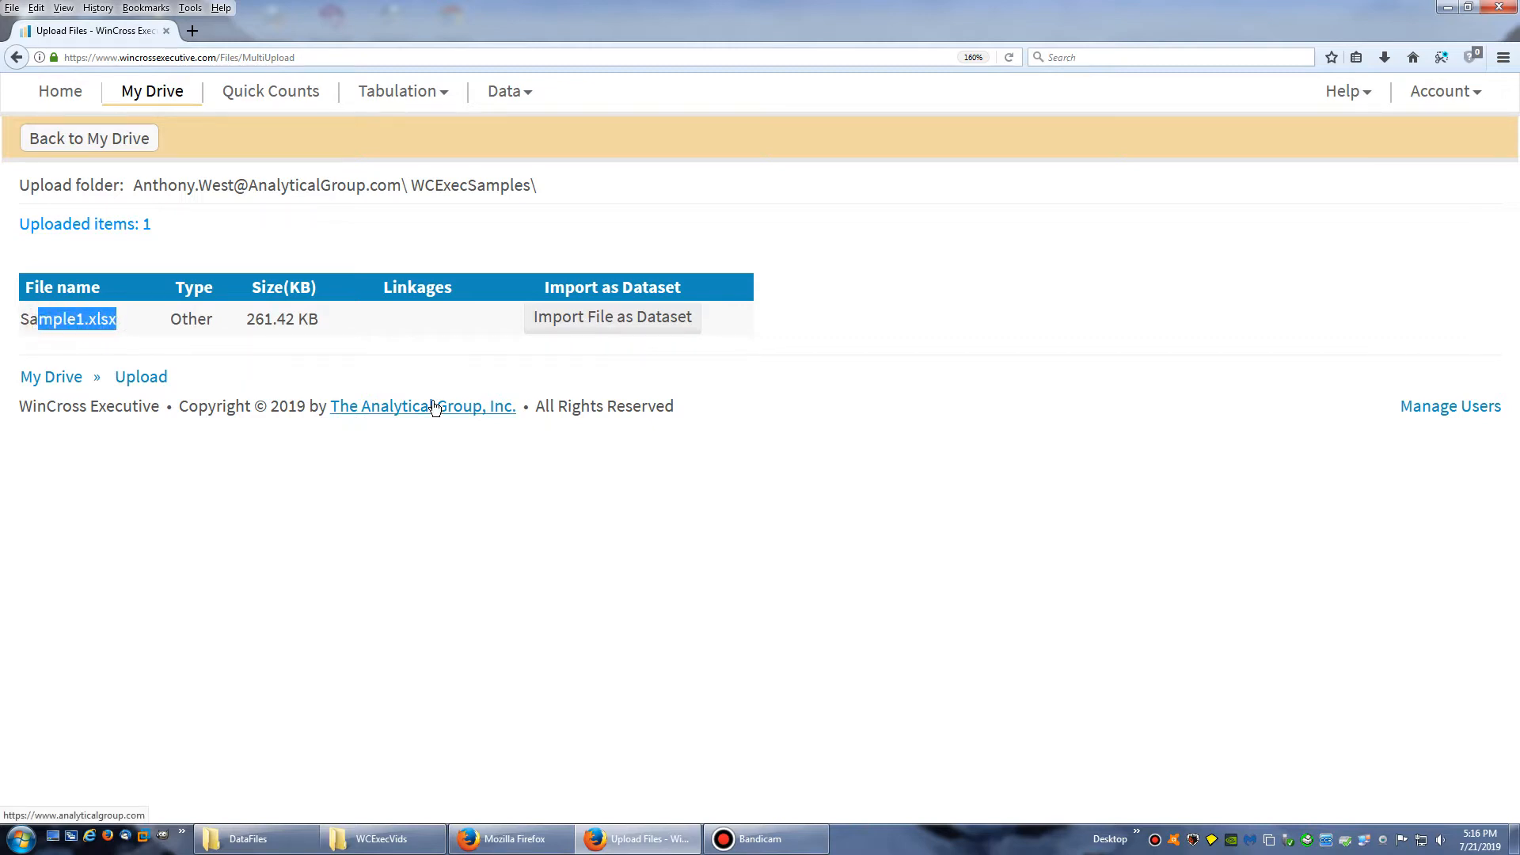
pyautogui.click(615, 325)
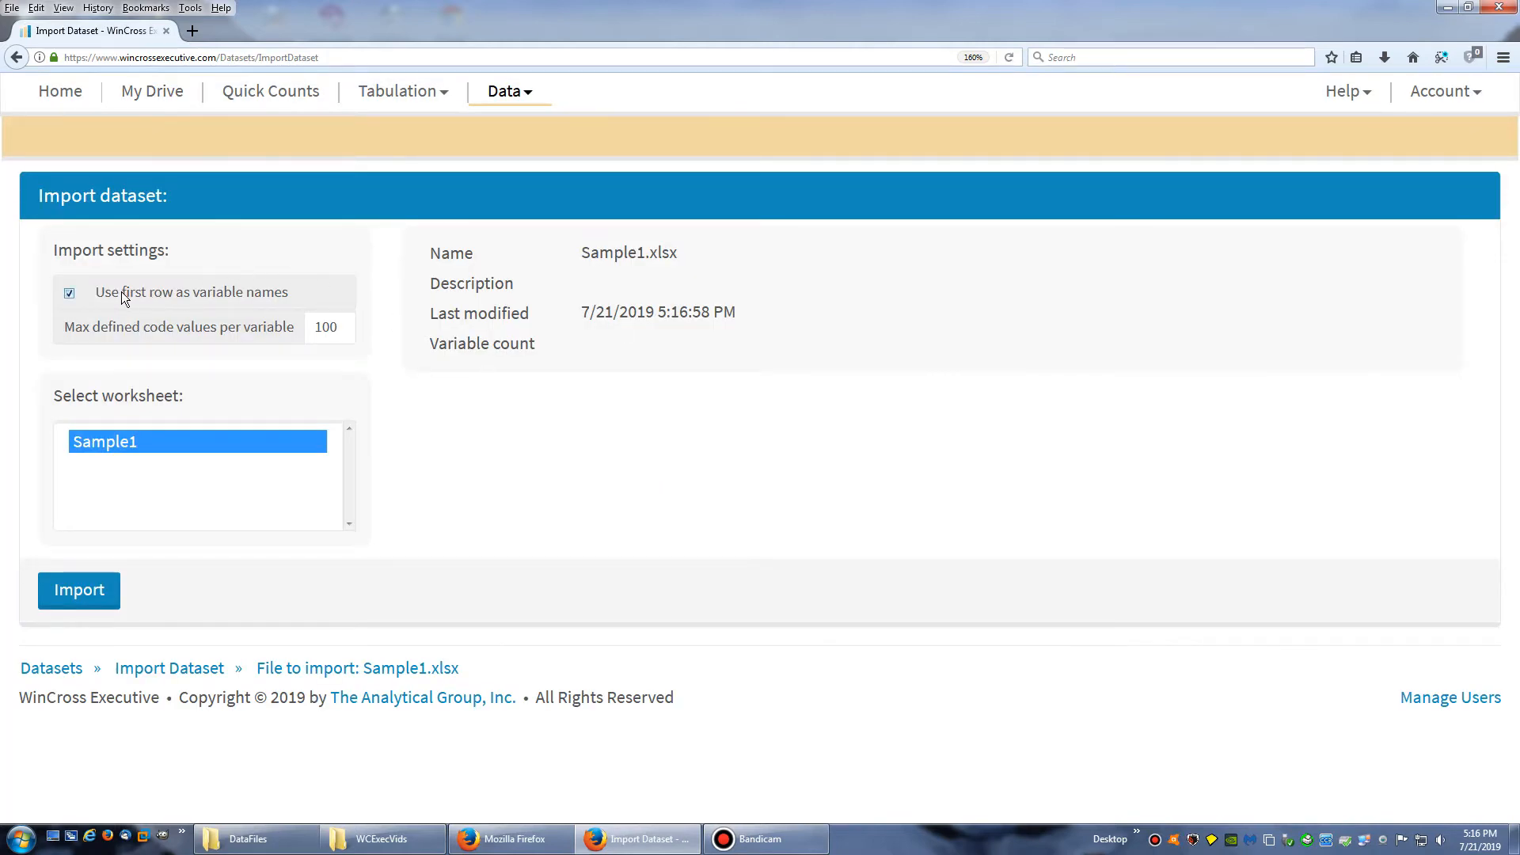
pyautogui.moveTo(107, 295)
pyautogui.moveTo(106, 293); pyautogui.dragTo(218, 298)
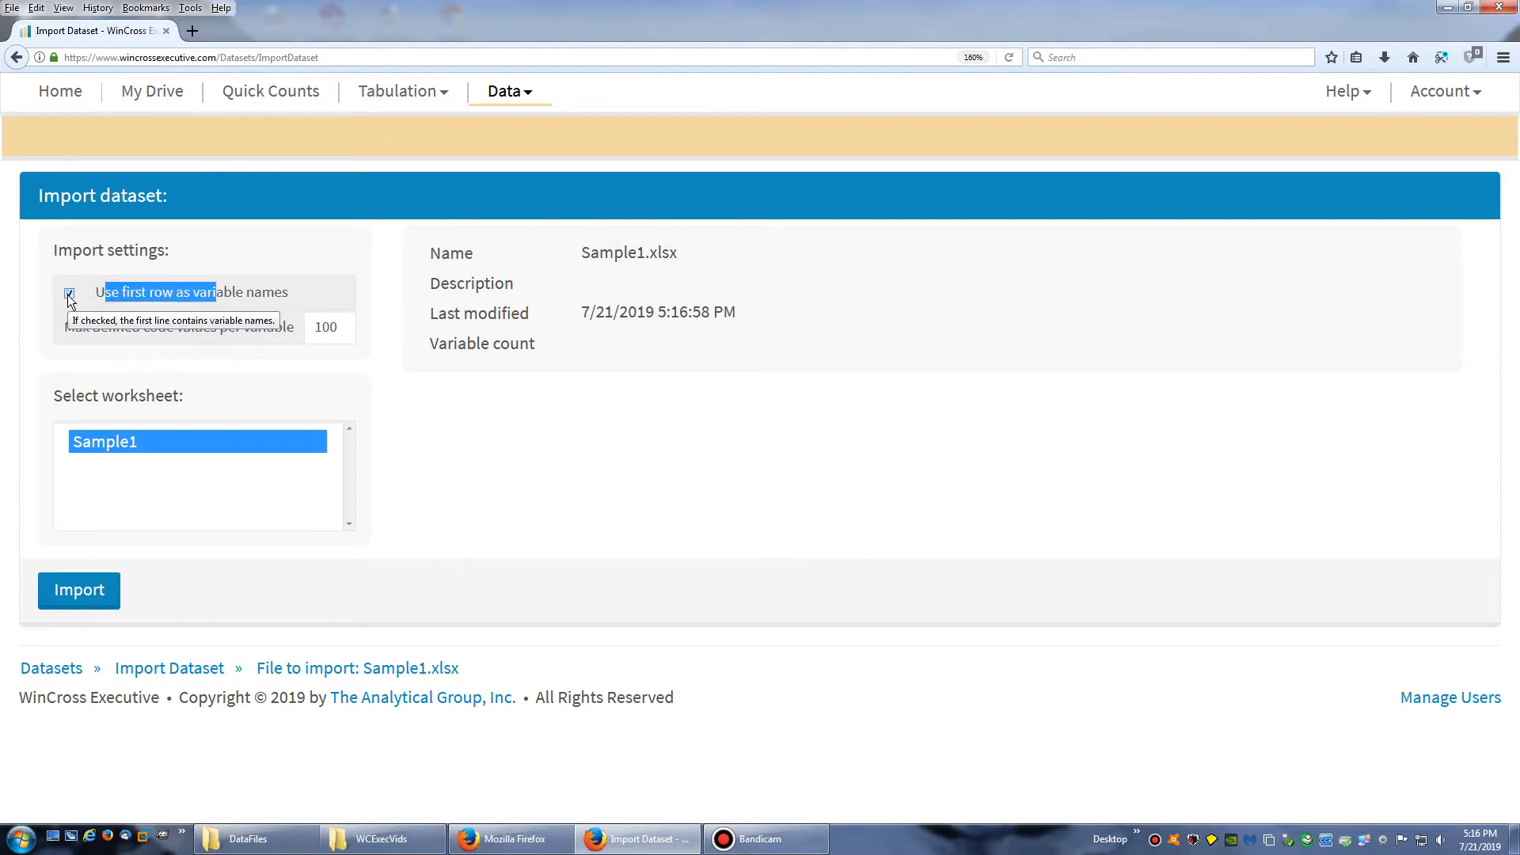
pyautogui.click(340, 329)
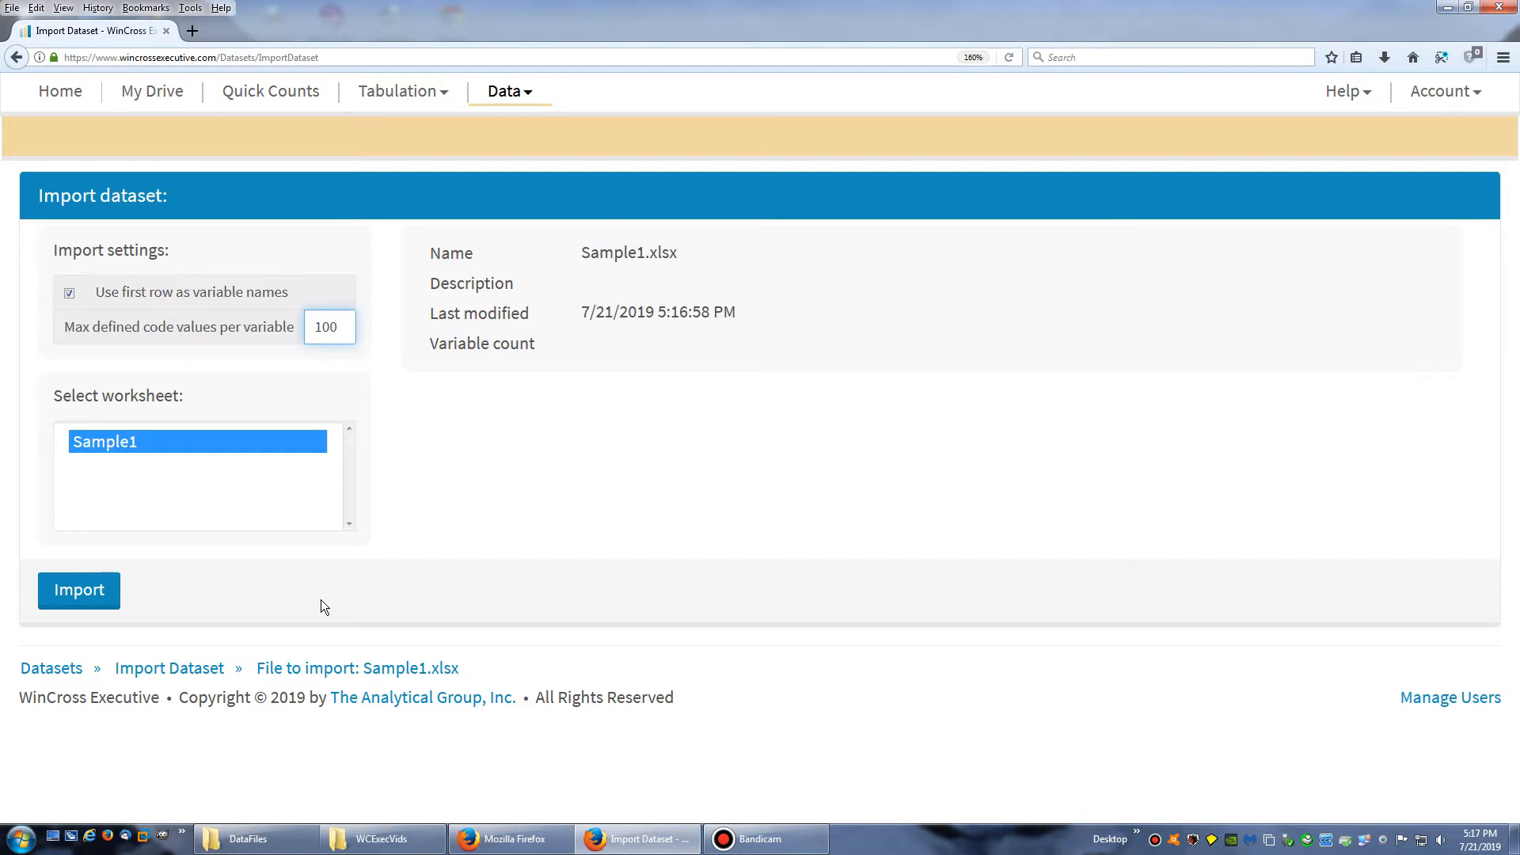
pyautogui.click(78, 594)
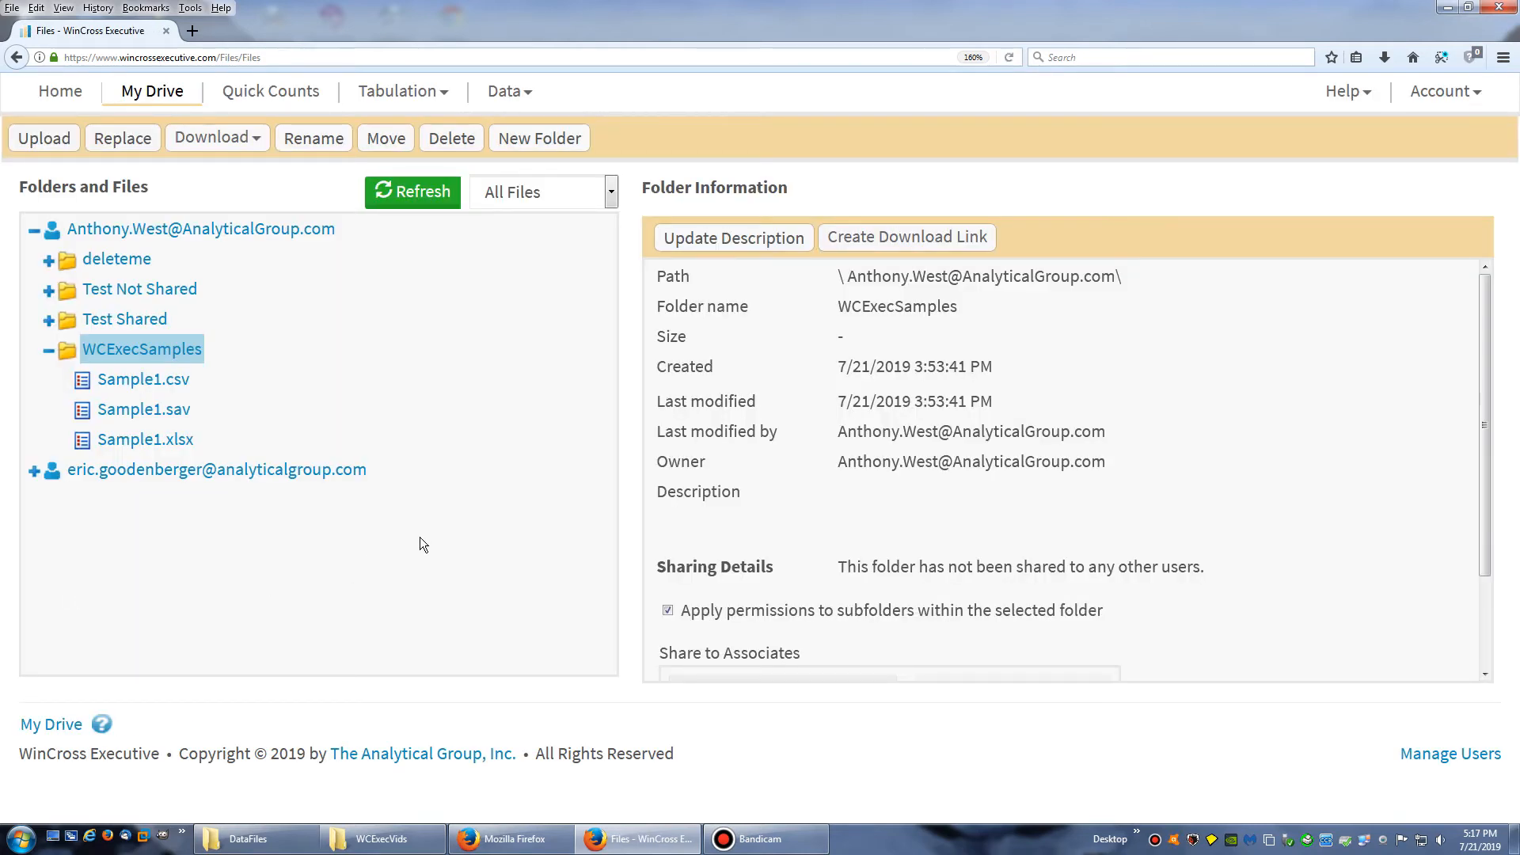
# Select Sample1.xlsx in the WCExecSamples folder and check its dataset details and file status
pyautogui.click(127, 440)
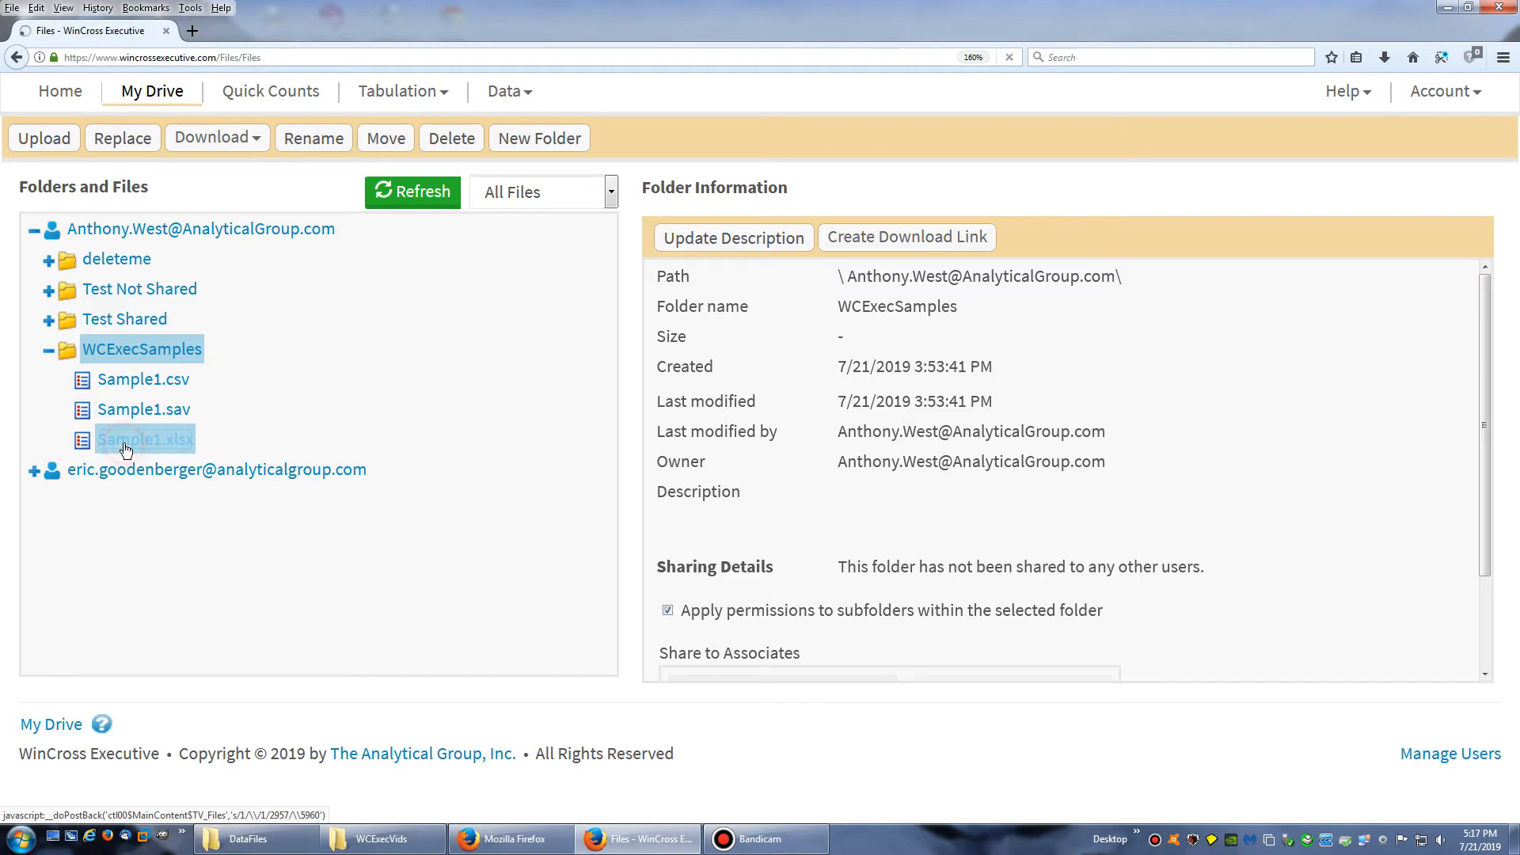
pyautogui.moveTo(856, 546); pyautogui.dragTo(910, 546)
pyautogui.click(572, 115)
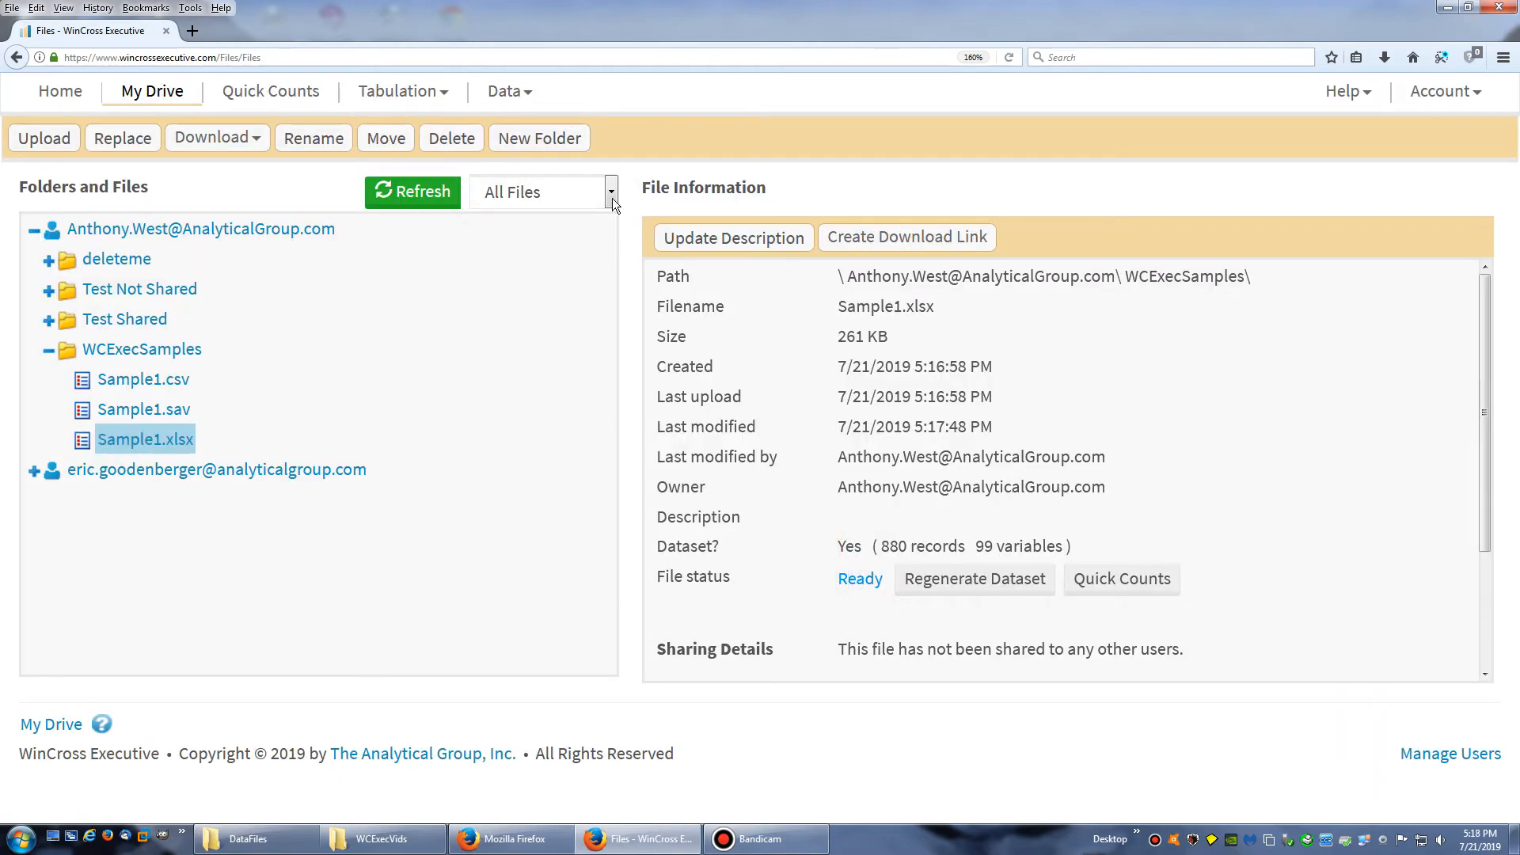
# Show the variables of the Sample1.xlsx dataset from the WCExecSamples folder
pyautogui.click(505, 91)
pyautogui.click(527, 161)
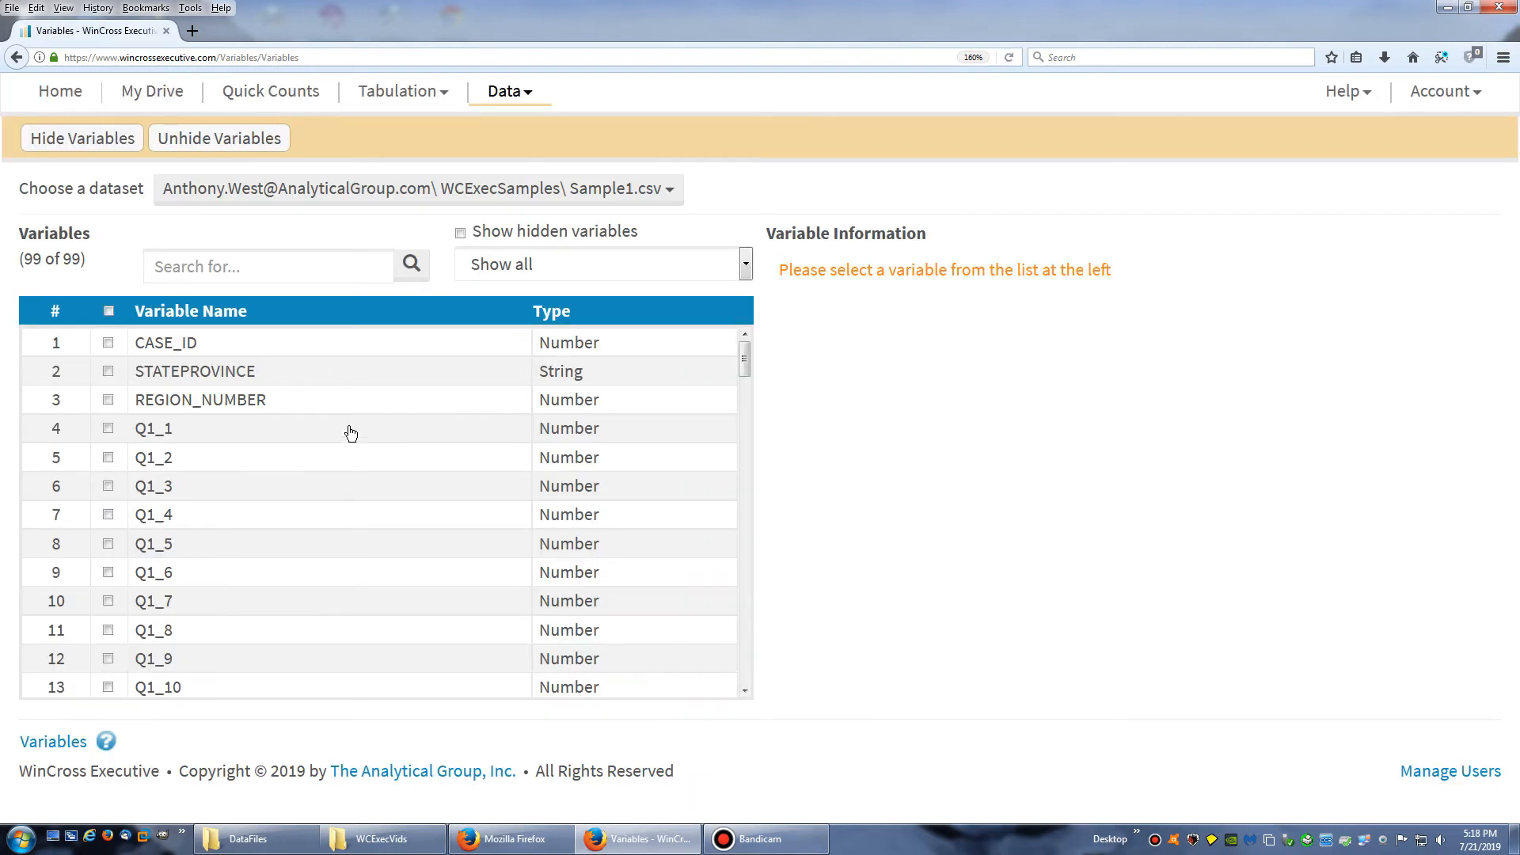
pyautogui.click(441, 188)
pyautogui.click(368, 500)
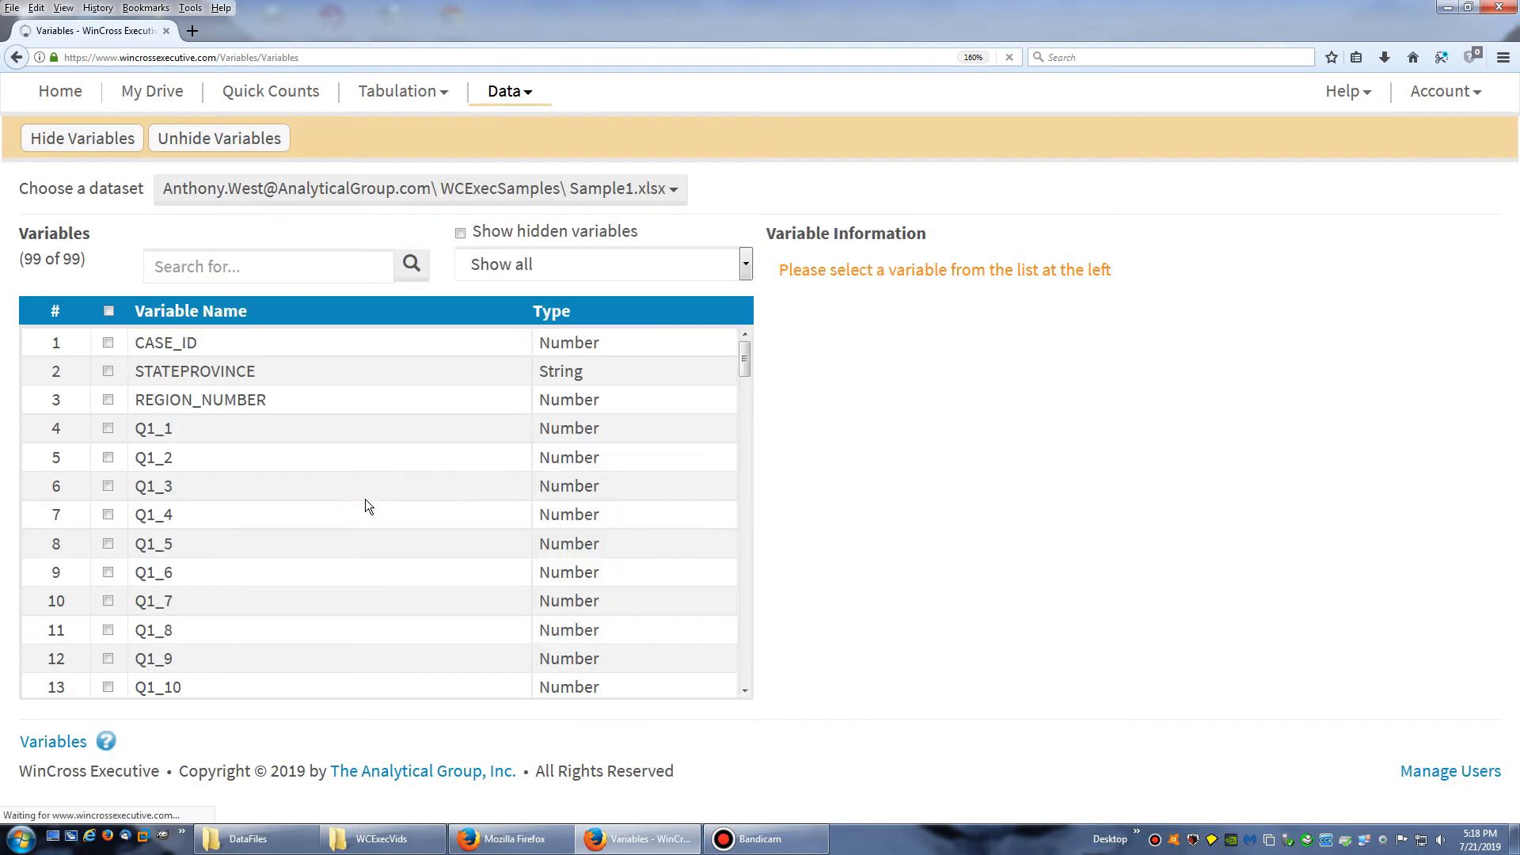
# Examine the format and the defined code values of variable Q1_1 in the Sample1.xlsx dataset
pyautogui.click(245, 434)
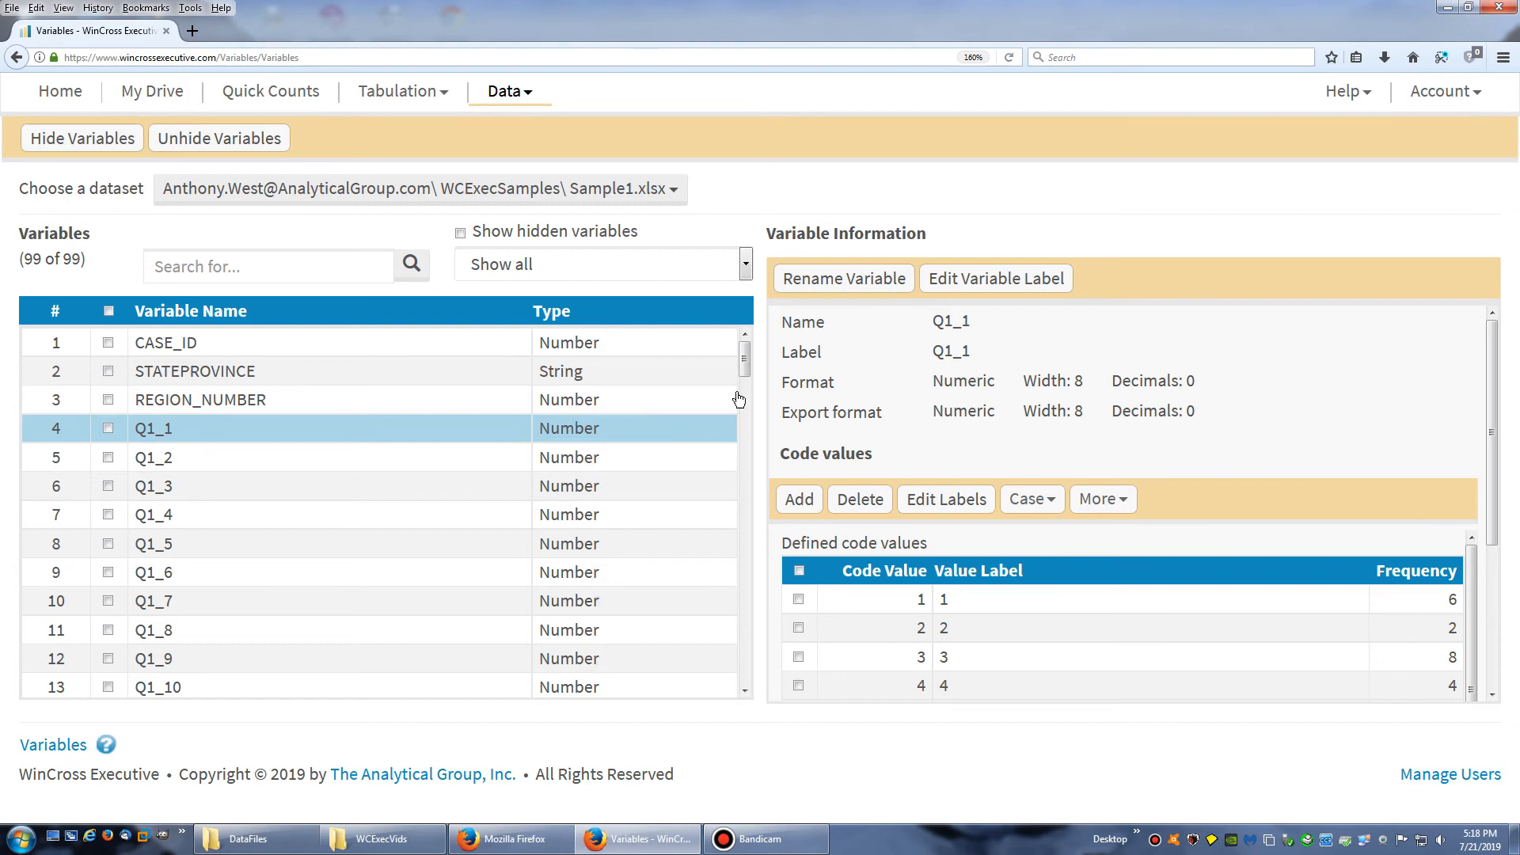
pyautogui.moveTo(1496, 487); pyautogui.dragTo(1497, 665)
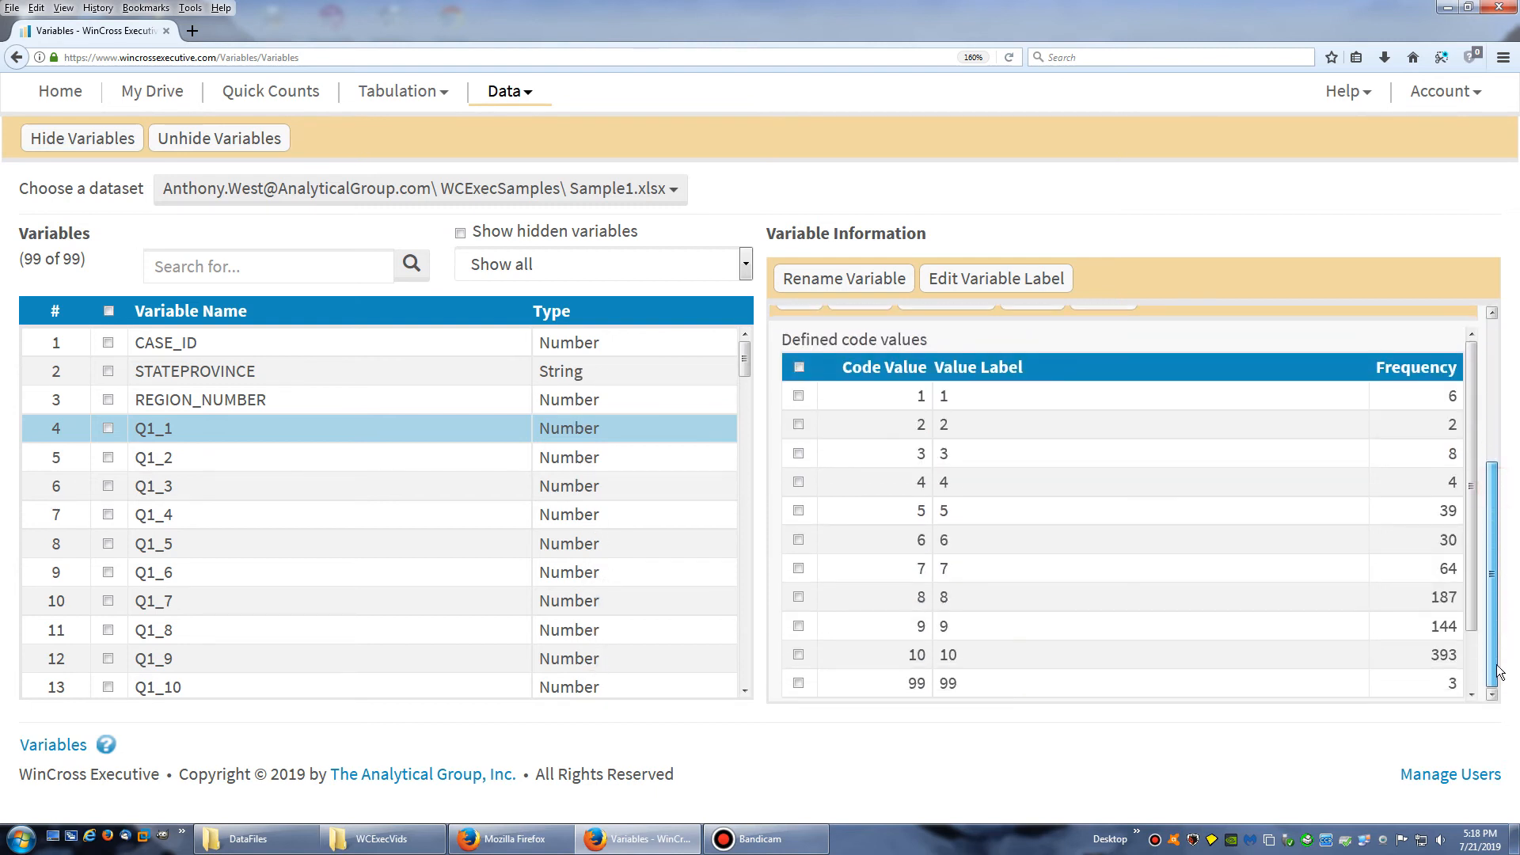
pyautogui.moveTo(1472, 519); pyautogui.dragTo(1507, 343)
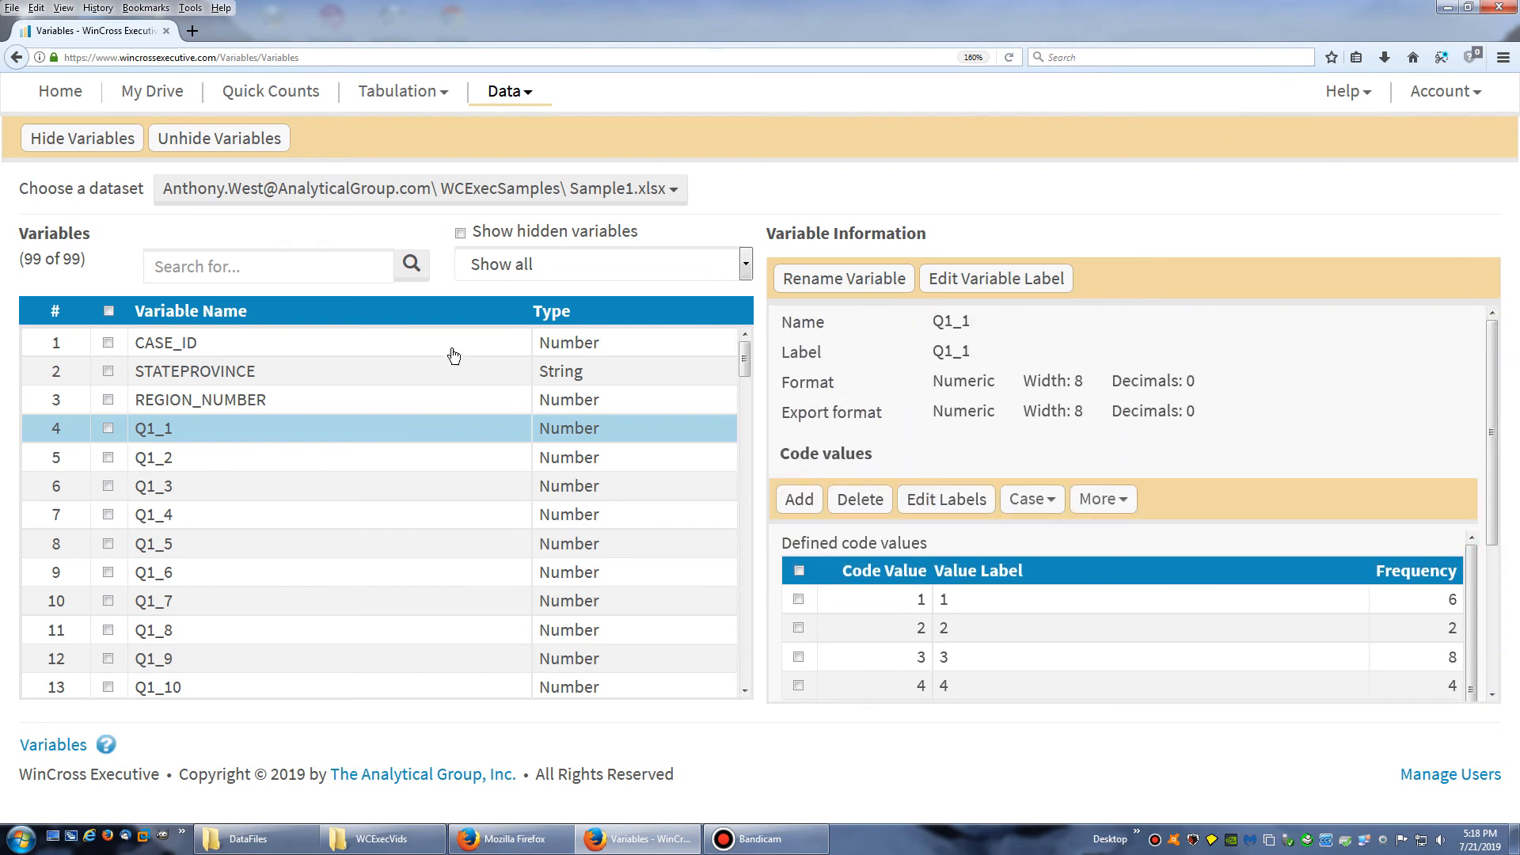